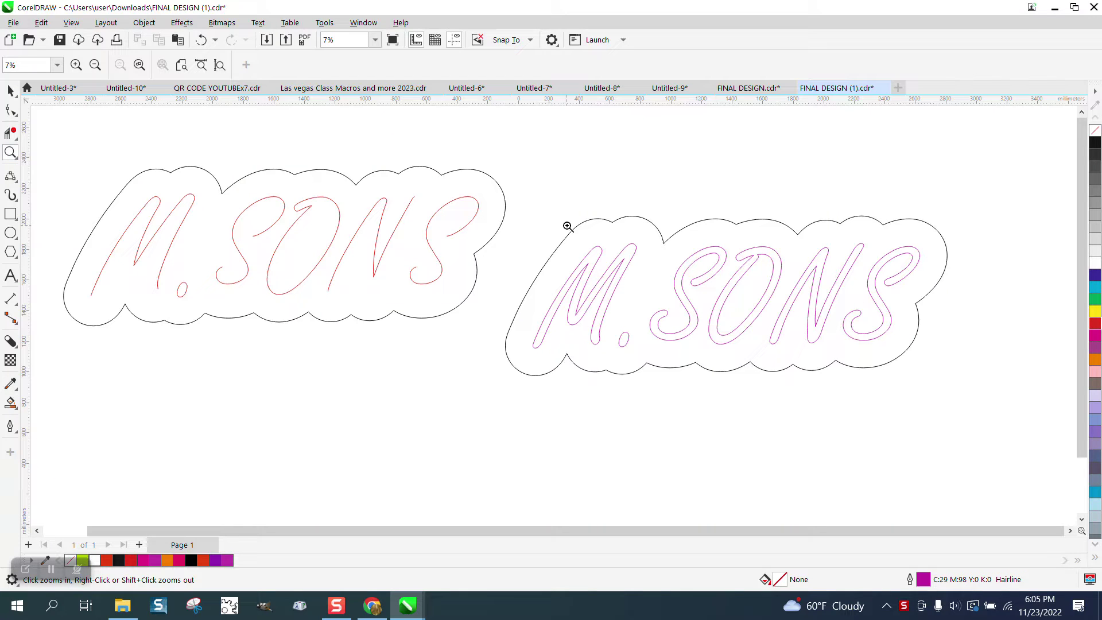
# Examine the red single-line M.SONS lettering and the purple double-outline version at close range.
pyautogui.moveTo(540, 214); pyautogui.dragTo(980, 414)
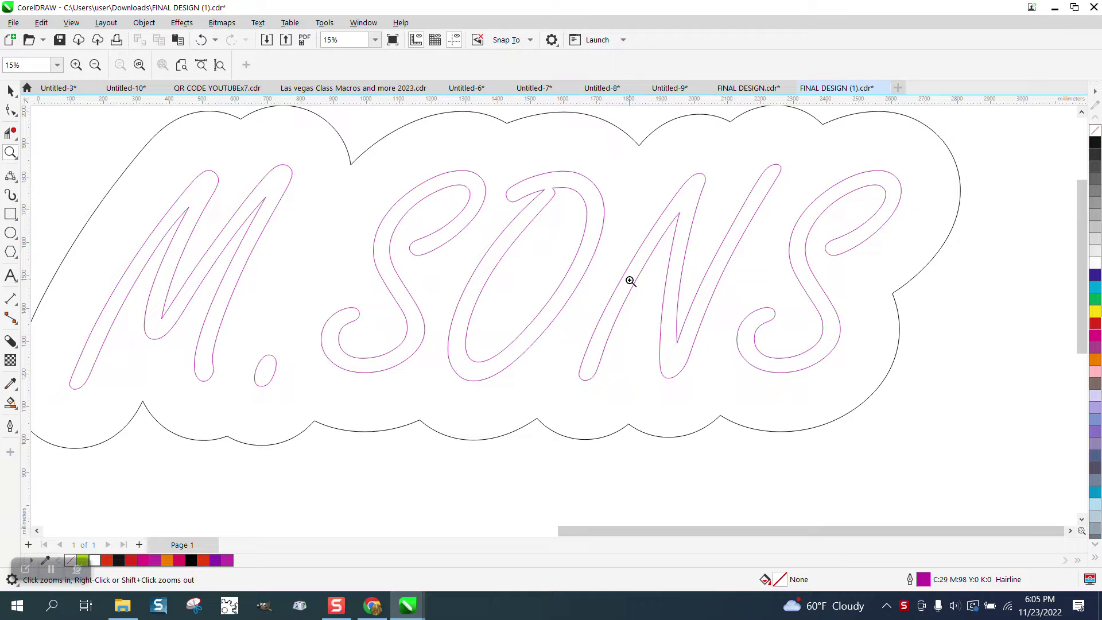
pyautogui.scroll(-4, 631, 281)
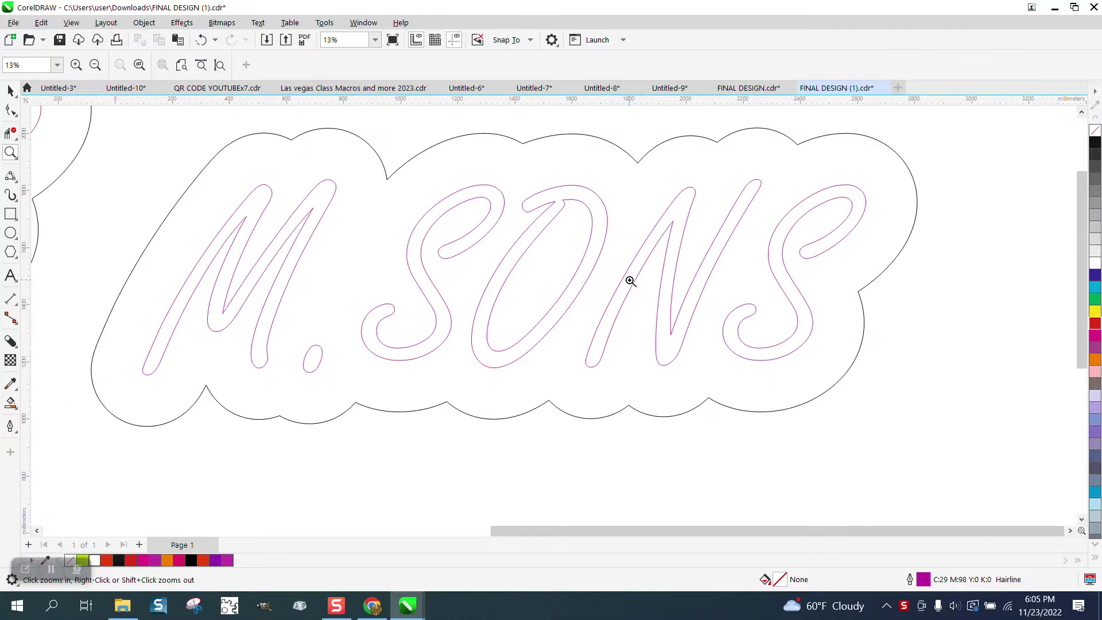
pyautogui.scroll(-1, 588, 285)
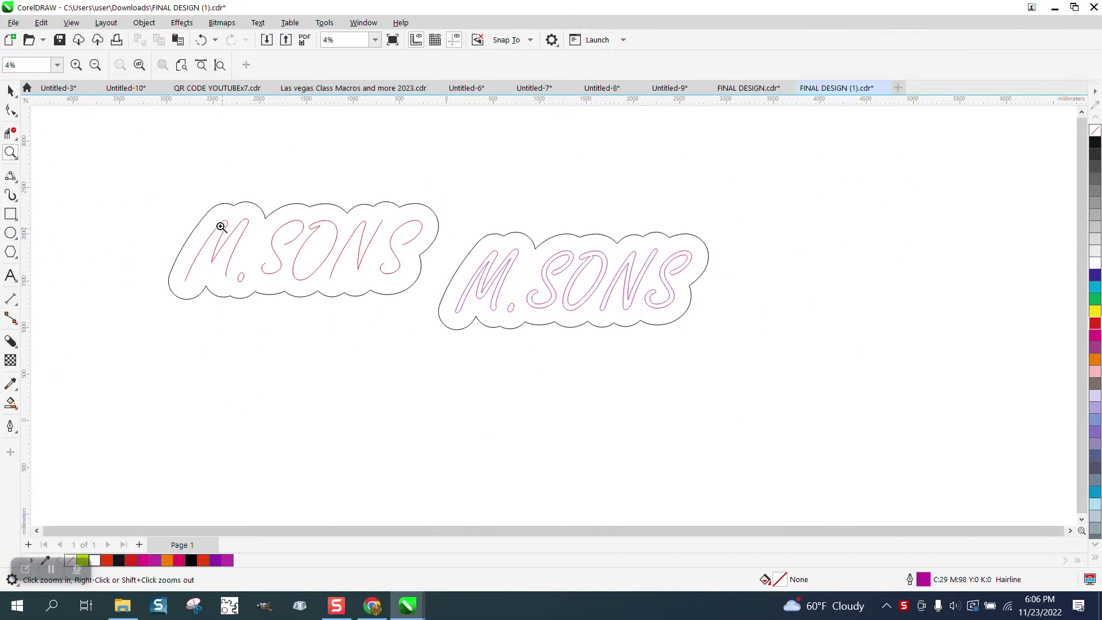
pyautogui.click(463, 309)
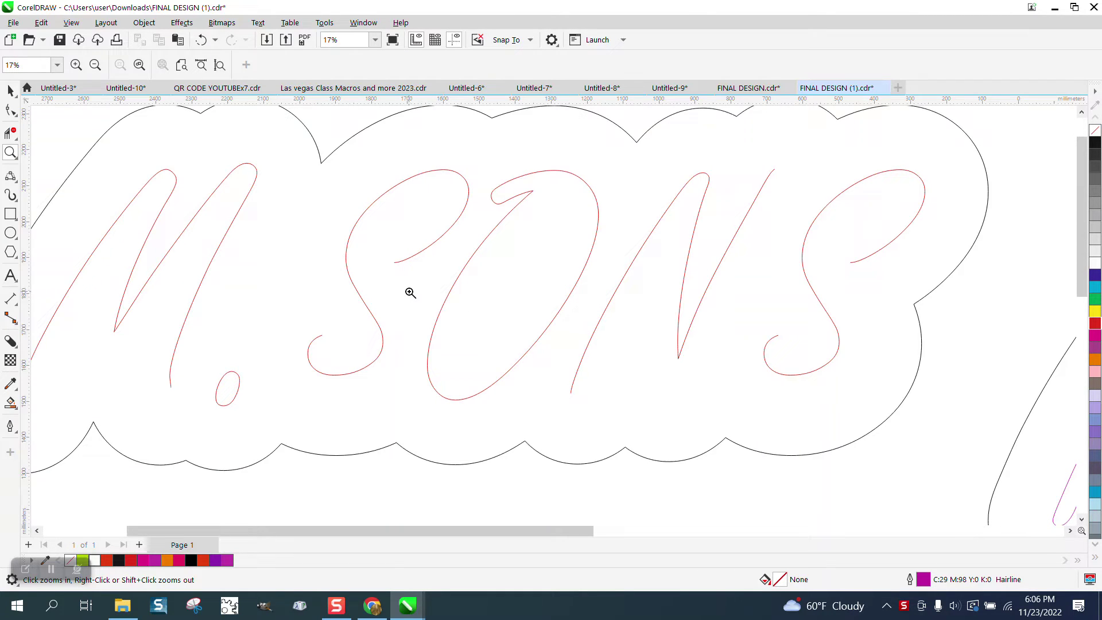
pyautogui.scroll(-2, 411, 293)
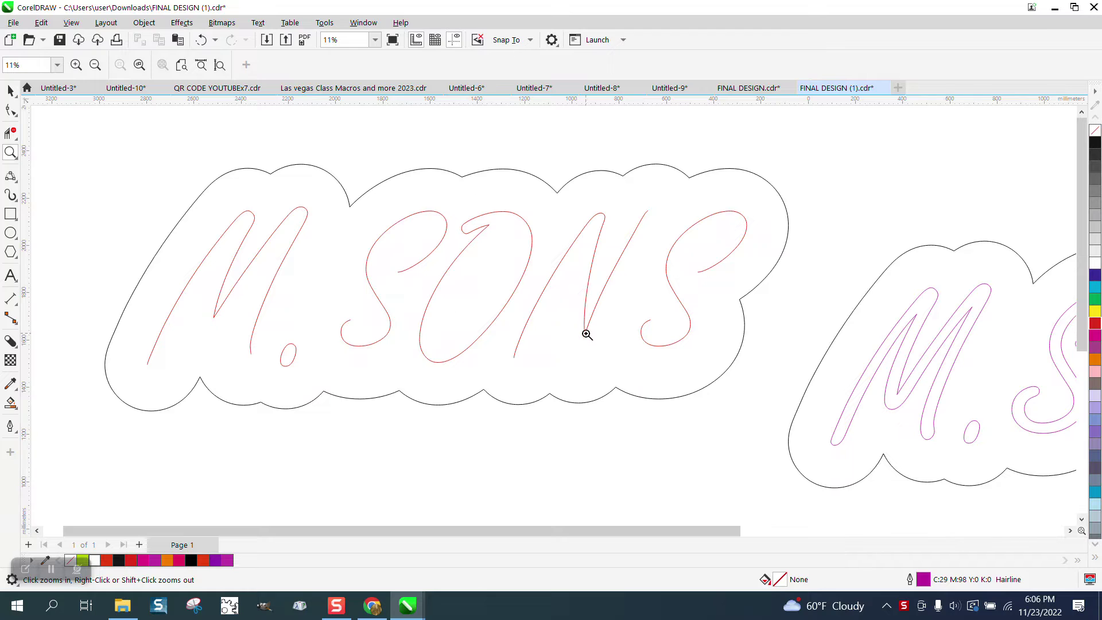
pyautogui.scroll(-2, 426, 253)
pyautogui.scroll(-1, 664, 278)
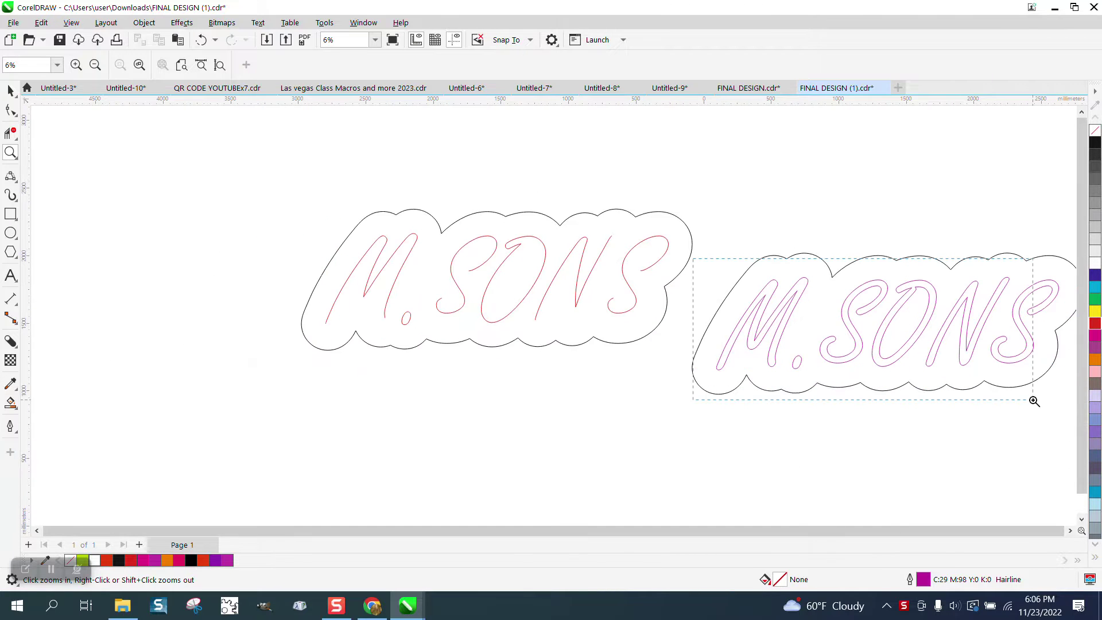
pyautogui.scroll(5, 1068, 414)
# Break the black contour apart from the purple M.SONS text and clear the selection.
pyautogui.click(11, 90)
pyautogui.click(178, 152)
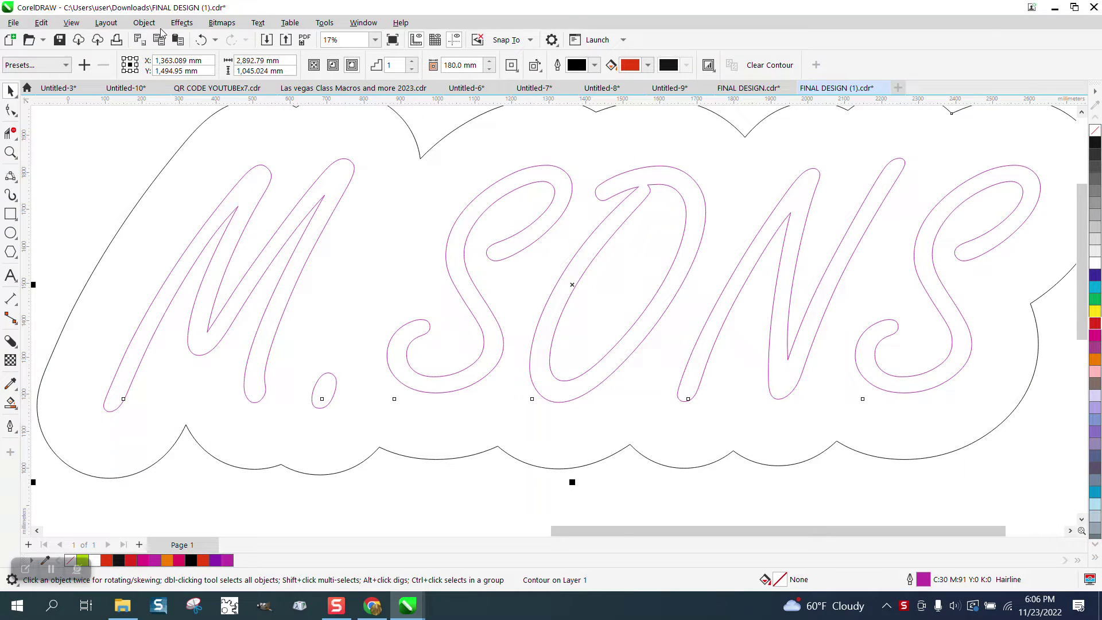
pyautogui.click(144, 22)
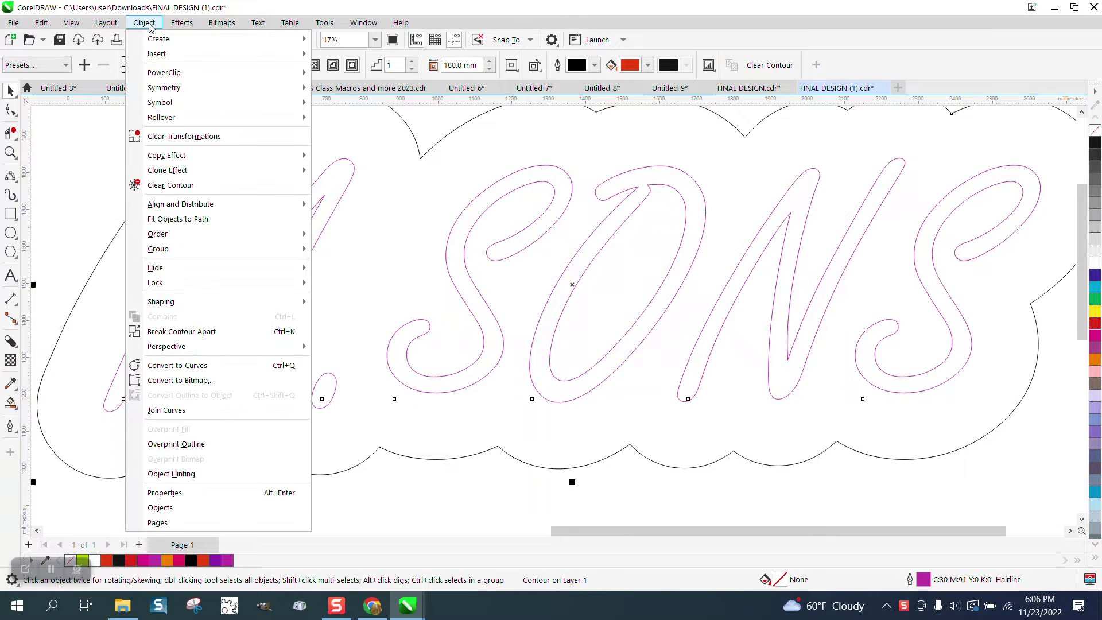
pyautogui.click(203, 331)
pyautogui.click(71, 182)
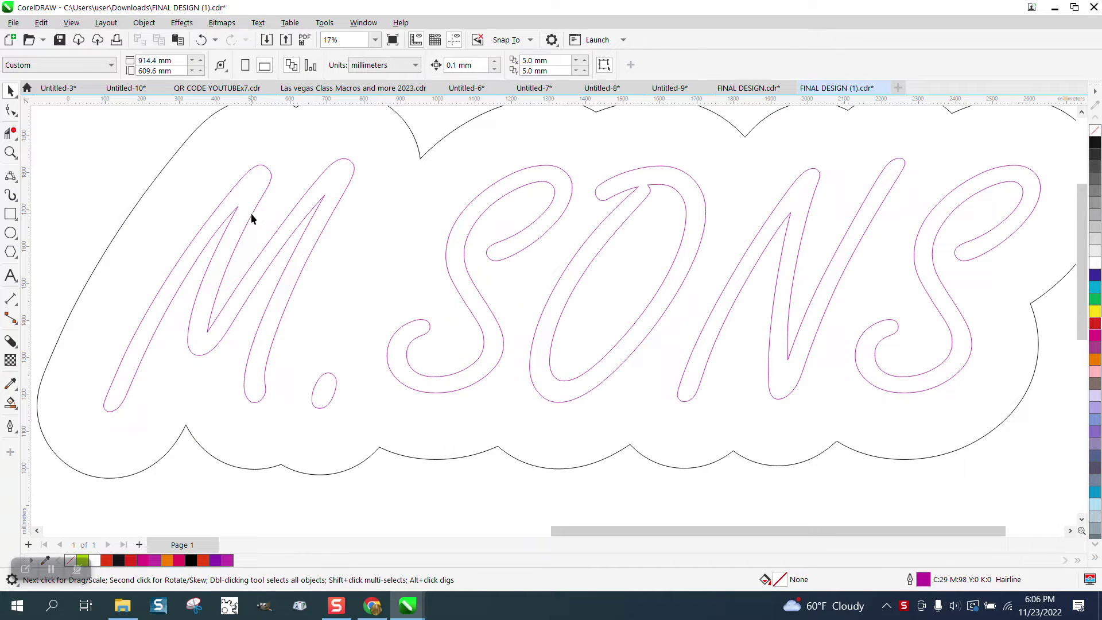
# Convert the purple M.SONS text to curves and break it apart into separate letters.
pyautogui.click(251, 212)
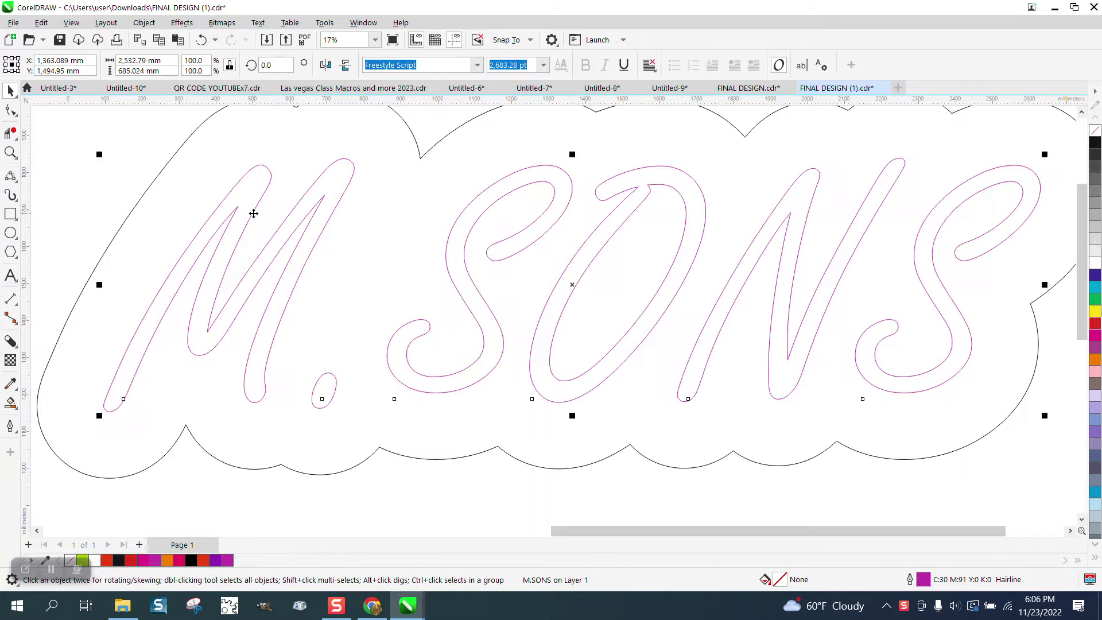
pyautogui.click(144, 22)
pyautogui.click(207, 366)
pyautogui.click(153, 25)
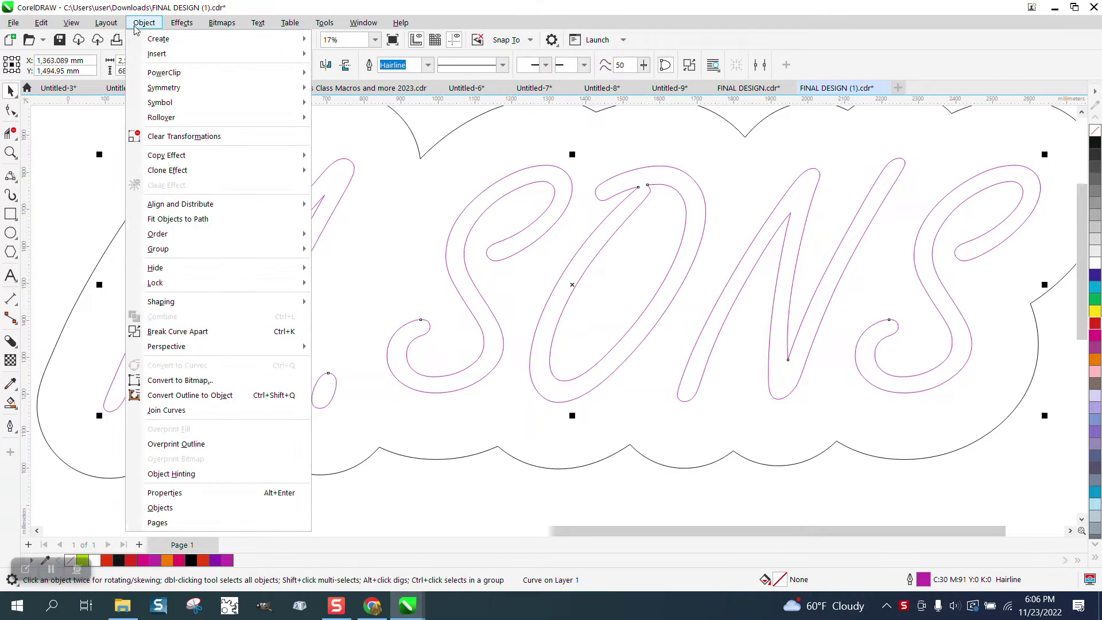
pyautogui.click(206, 332)
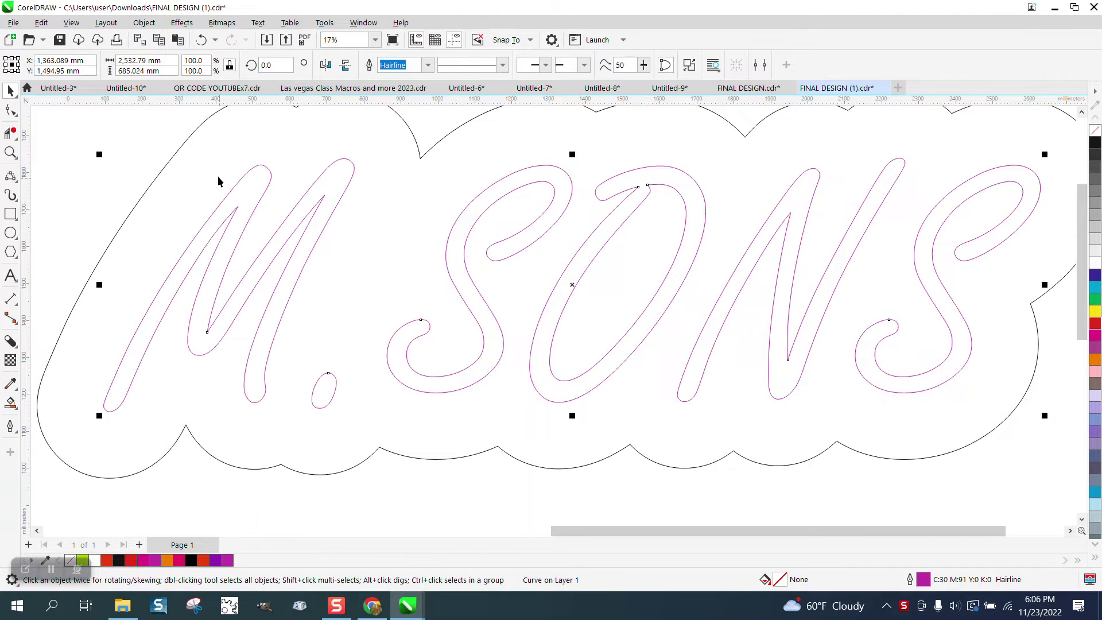
# Delete the black contour surrounding the purple M.SONS lettering.
pyautogui.click(150, 147)
pyautogui.click(263, 195)
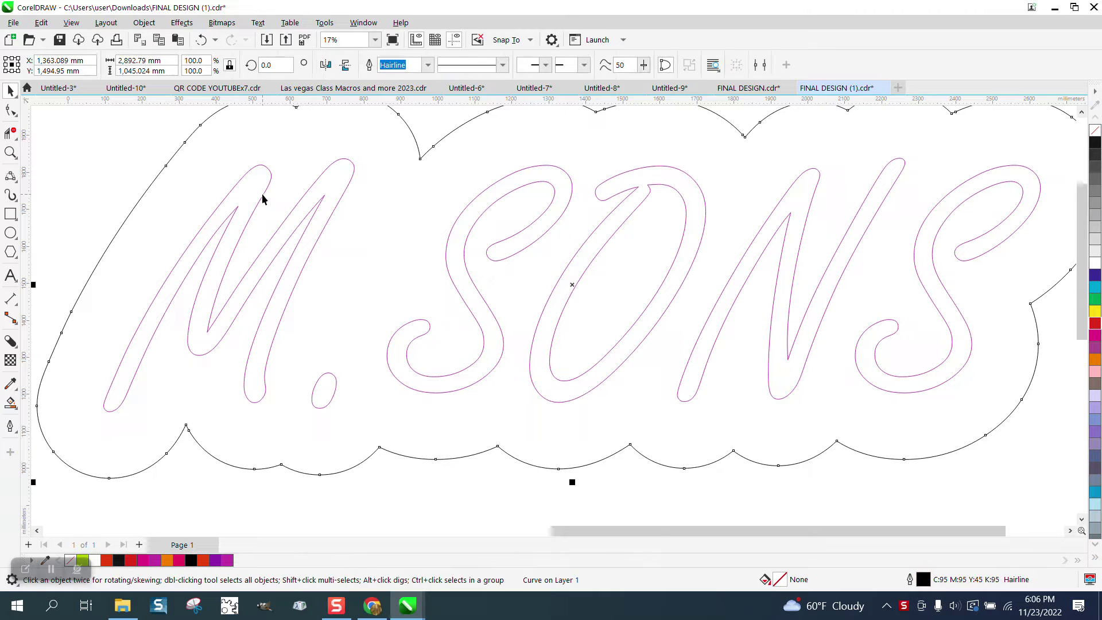
pyautogui.scroll(-1, 398, 205)
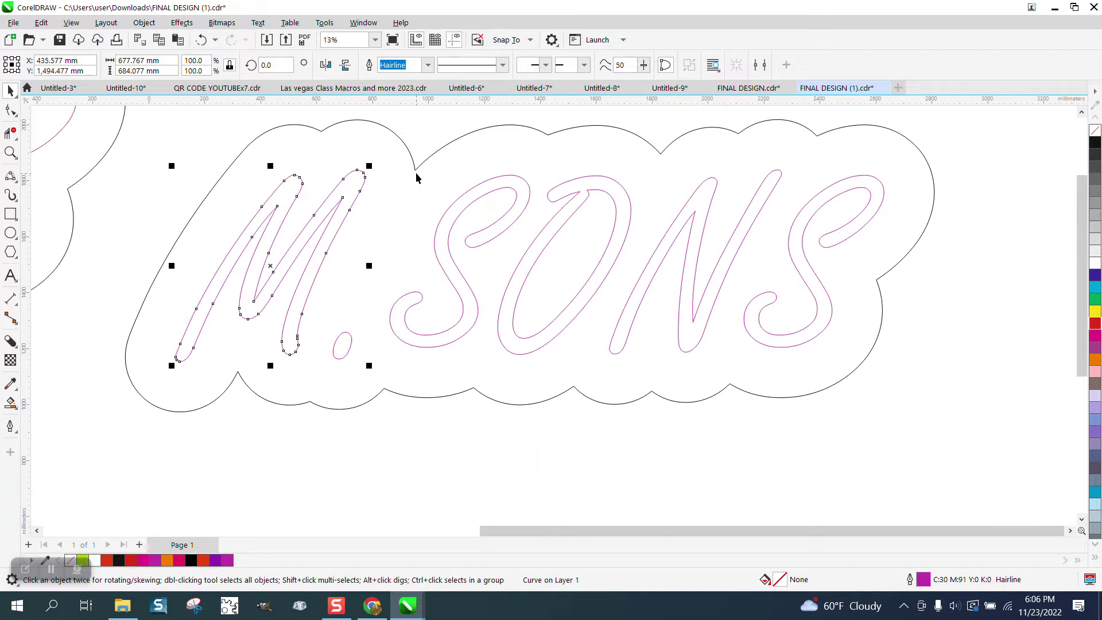
pyautogui.click(416, 170)
pyautogui.press('Delete')
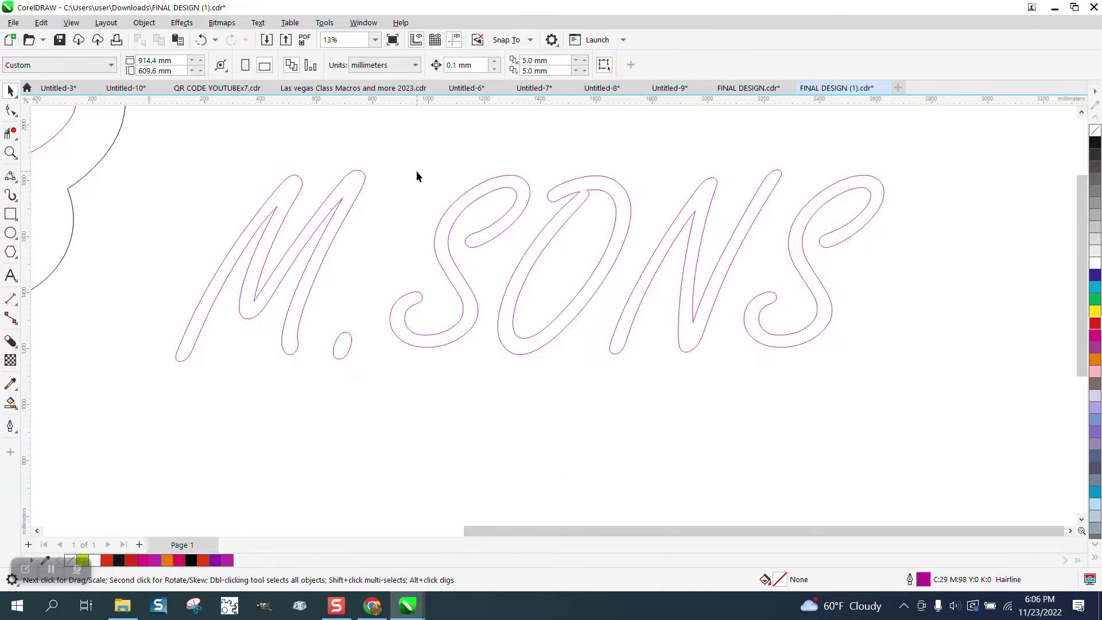
# Break the purple M's outline apart at the bottom of its left leg.
pyautogui.click(11, 152)
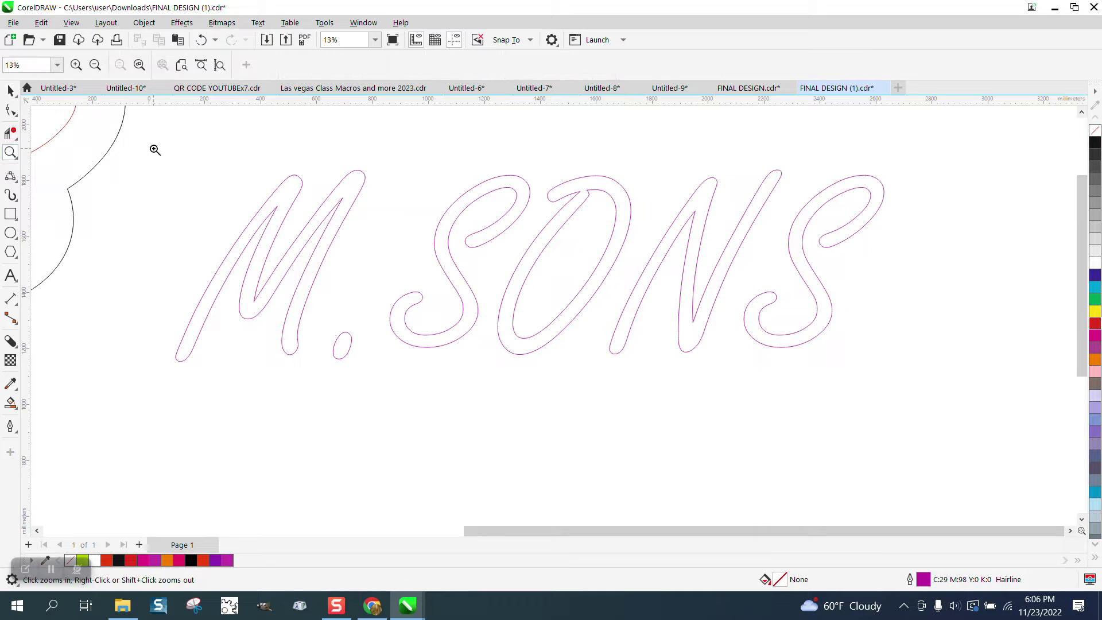
pyautogui.moveTo(152, 147); pyautogui.dragTo(738, 456)
pyautogui.click(10, 110)
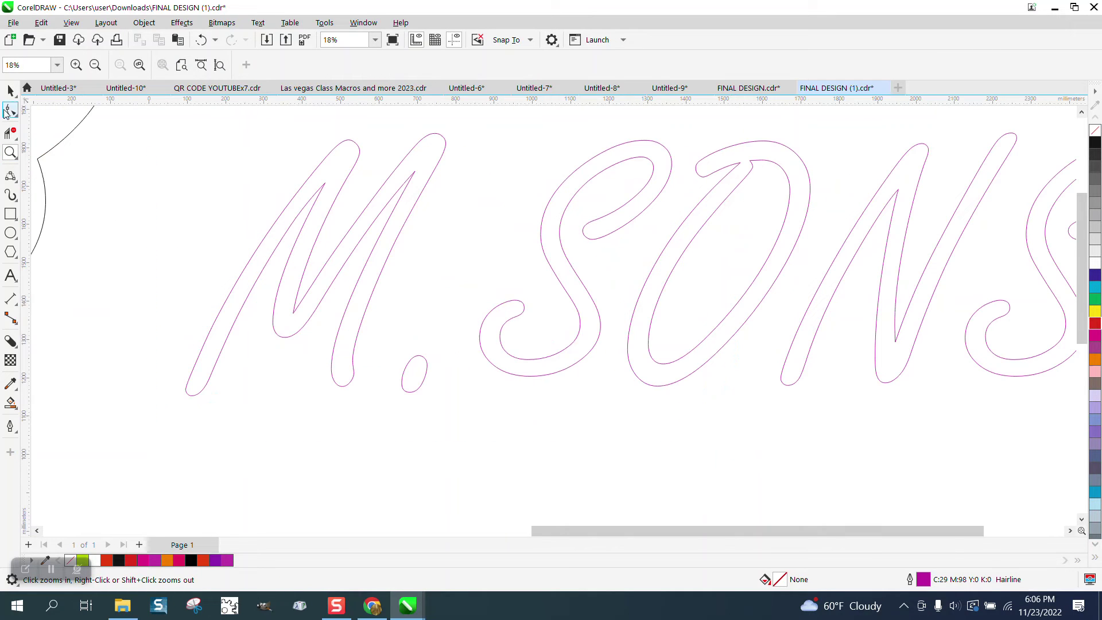
pyautogui.click(335, 205)
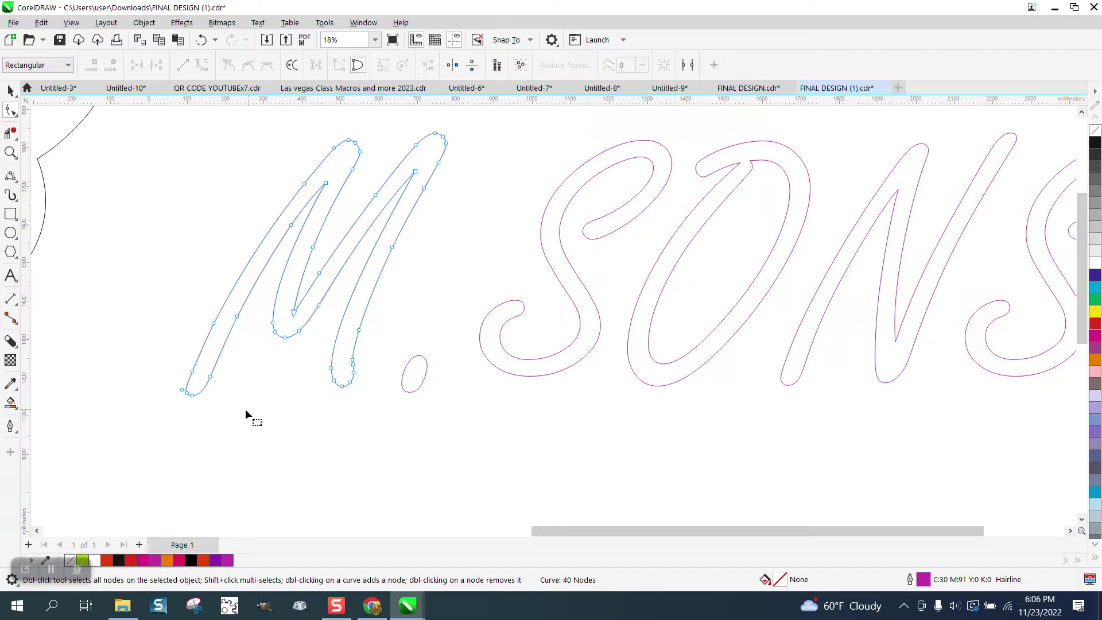
pyautogui.rightClick(193, 399)
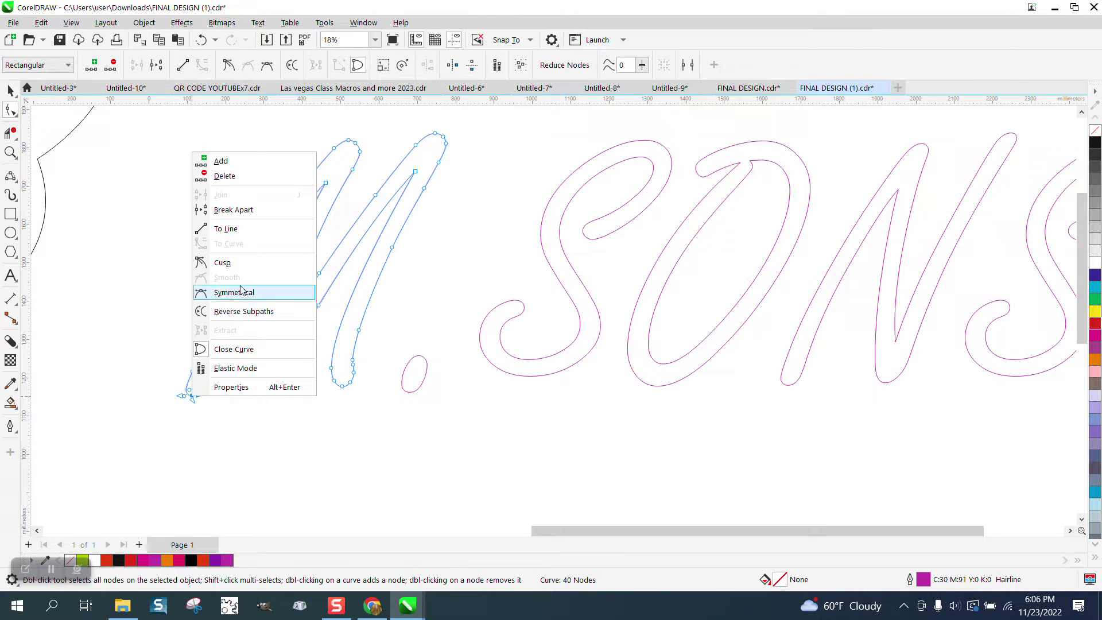
pyautogui.click(241, 213)
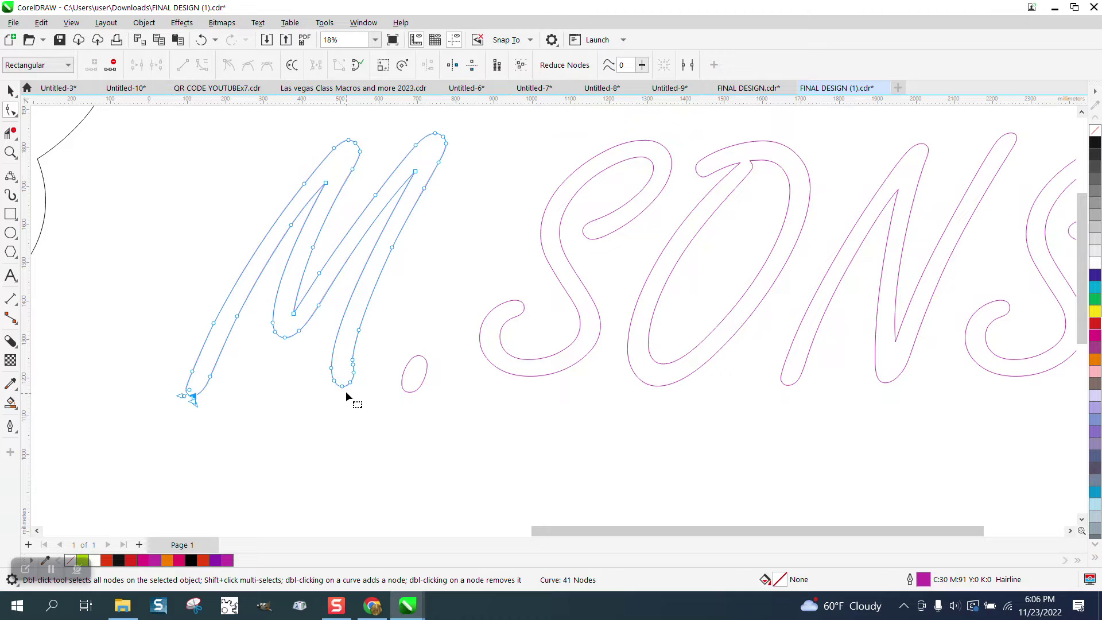
# Break the M's outline apart at the bottom of its right leg and delete the lower segments between the two breaks.
pyautogui.doubleClick(343, 387)
pyautogui.rightClick(343, 387)
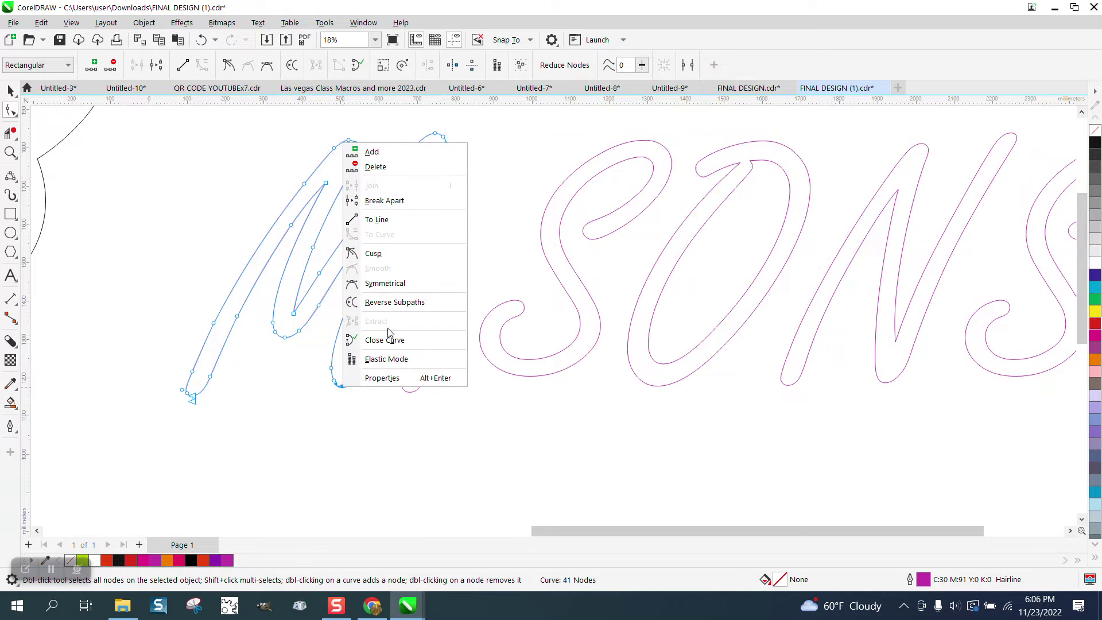
pyautogui.click(389, 207)
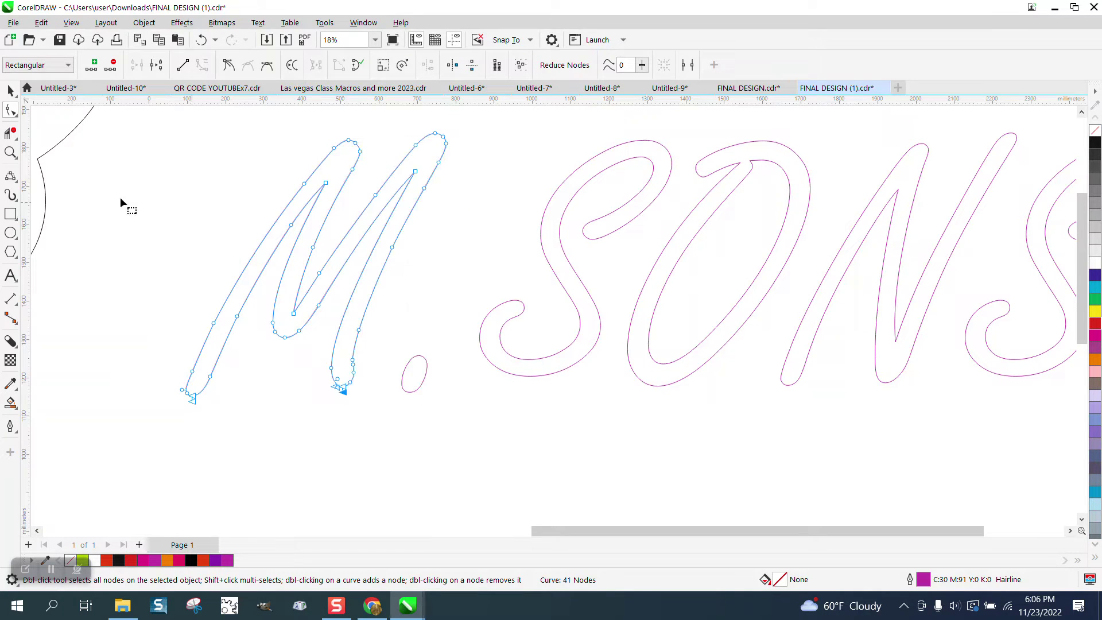
pyautogui.click(11, 133)
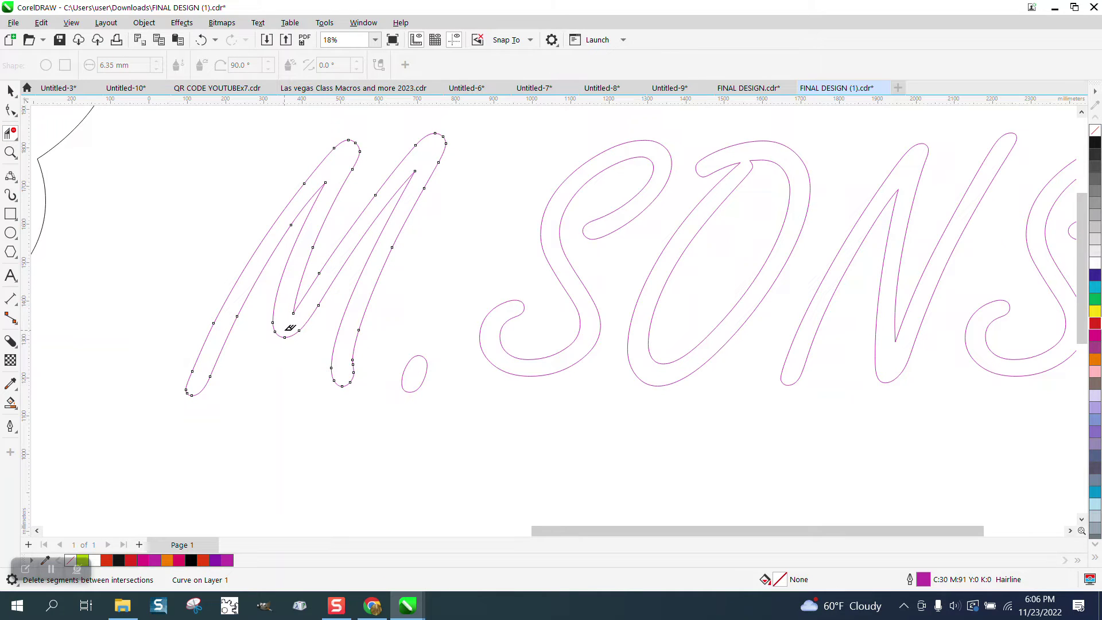
pyautogui.moveTo(290, 328); pyautogui.dragTo(289, 370)
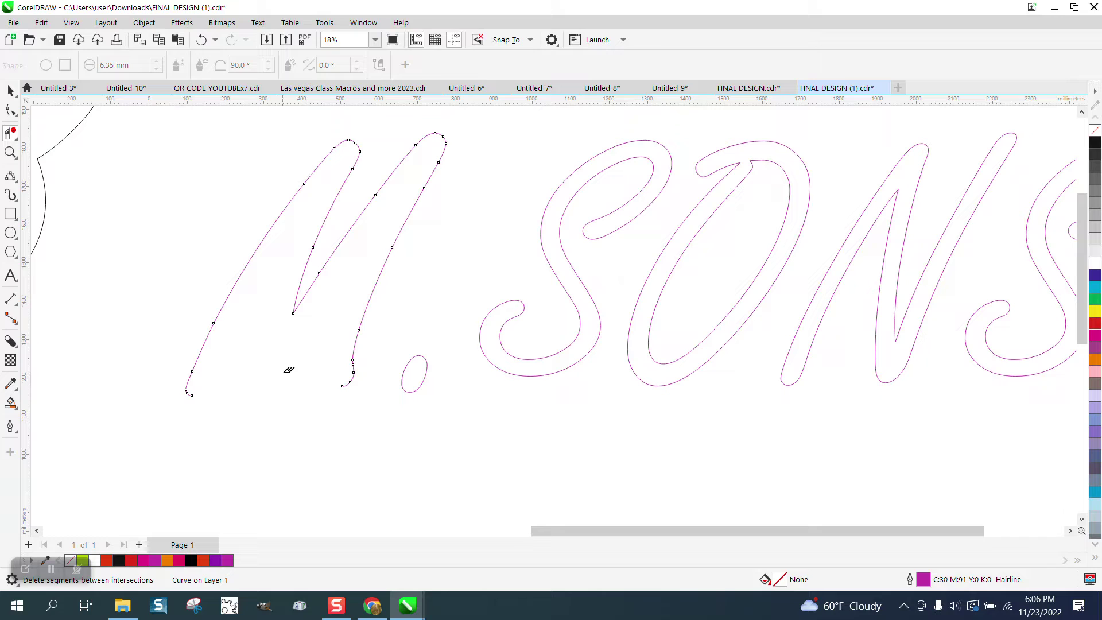
# Delete the leftover end nodes that curl around the foot of the M's left leg.
pyautogui.click(10, 153)
pyautogui.moveTo(129, 322); pyautogui.dragTo(494, 445)
pyautogui.click(10, 109)
pyautogui.click(216, 287)
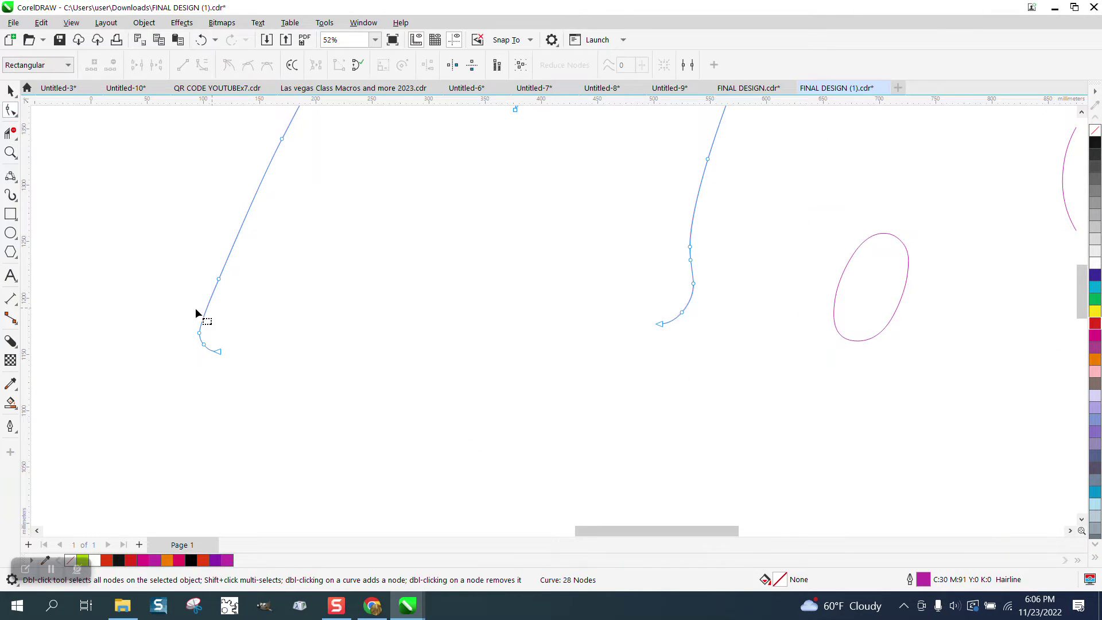
pyautogui.click(218, 353)
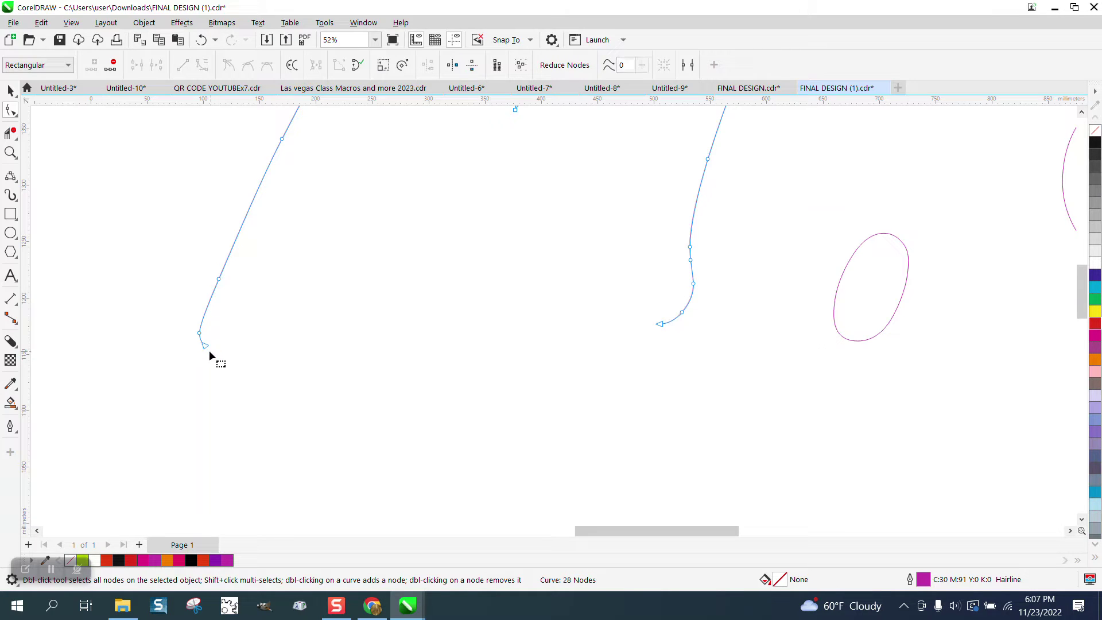
pyautogui.press('Delete')
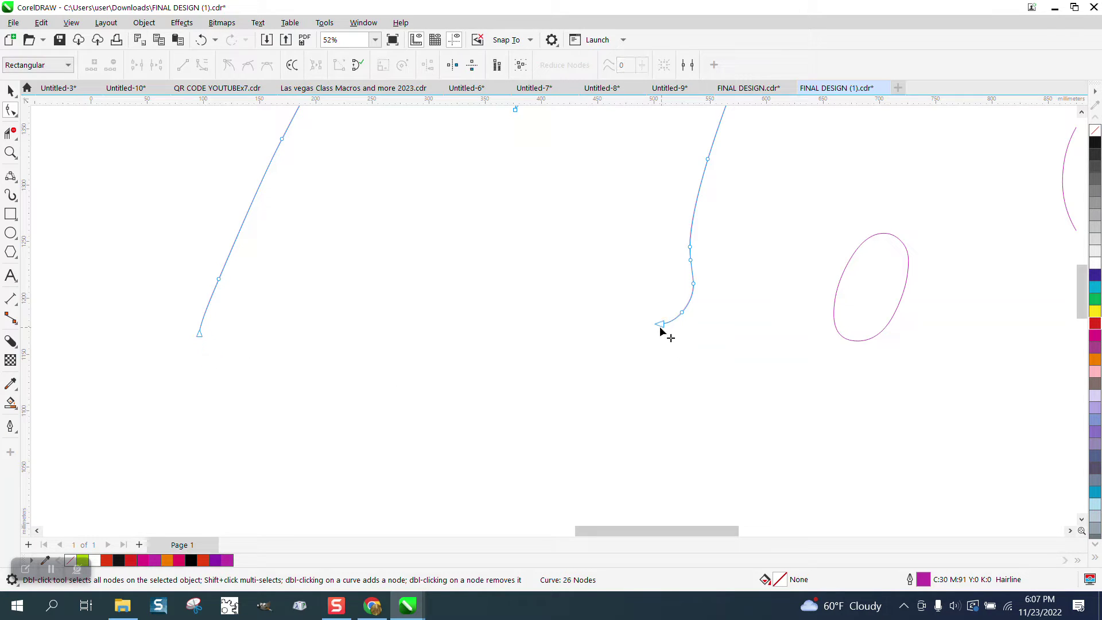
# Delete the leftover end nodes that curl around the foot of the M's right leg.
pyautogui.click(660, 324)
pyautogui.press('Delete')
pyautogui.click(682, 312)
pyautogui.press('Delete')
pyautogui.press('Delete')
pyautogui.scroll(-5, 364, 407)
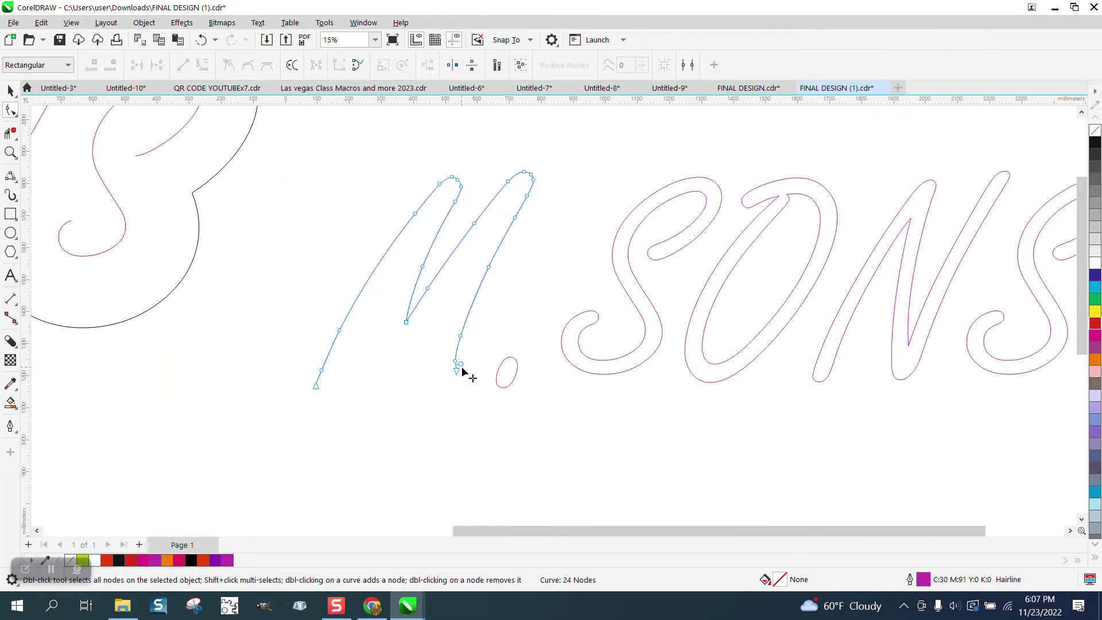
# Break the first purple S's outline apart at the lower-left tip and at the upper inner tip.
pyautogui.doubleClick(10, 109)
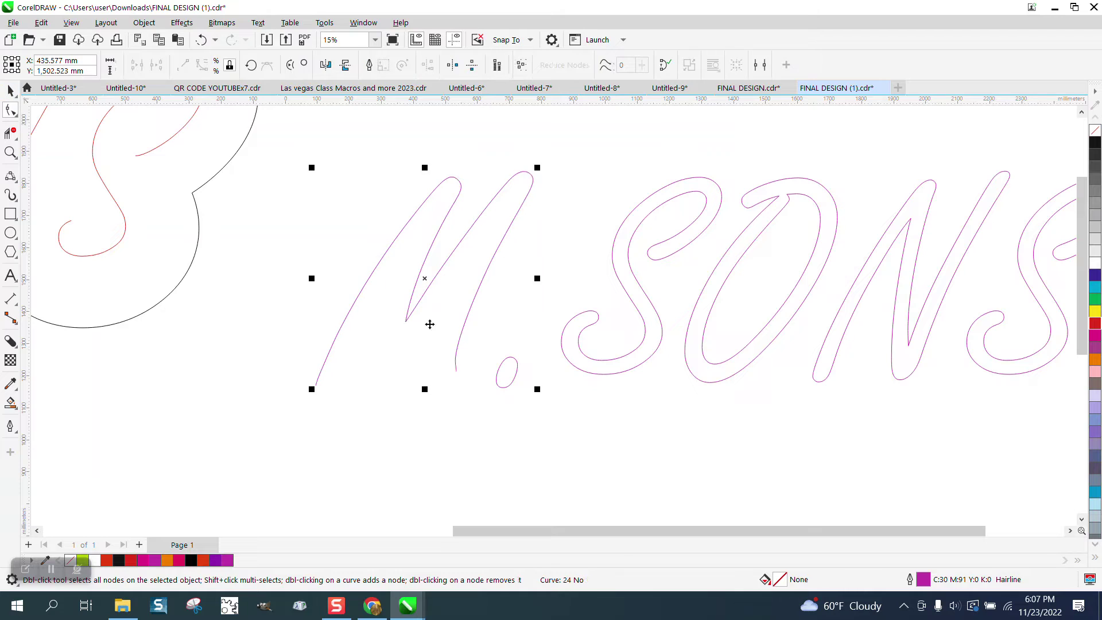
pyautogui.press('space')
pyautogui.click(612, 372)
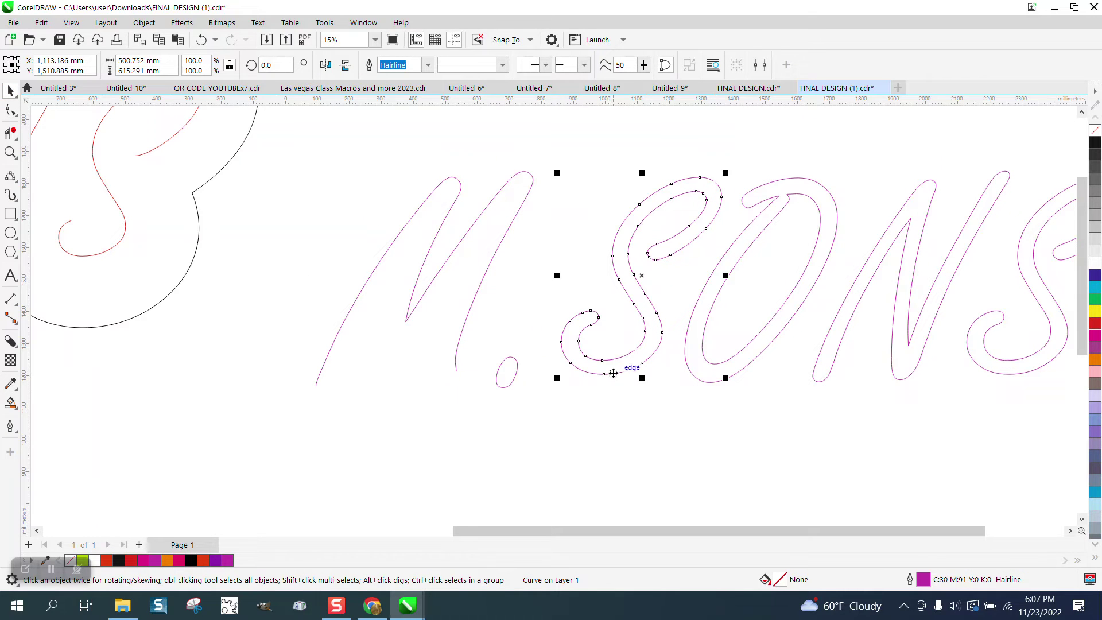
pyautogui.click(11, 110)
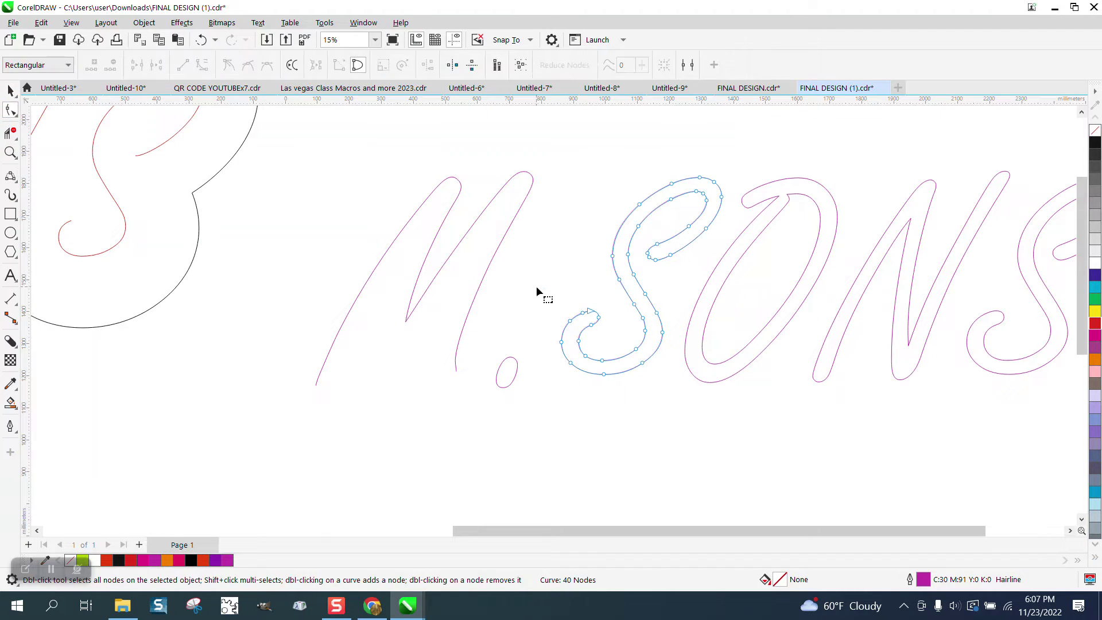
pyautogui.rightClick(601, 322)
pyautogui.click(647, 377)
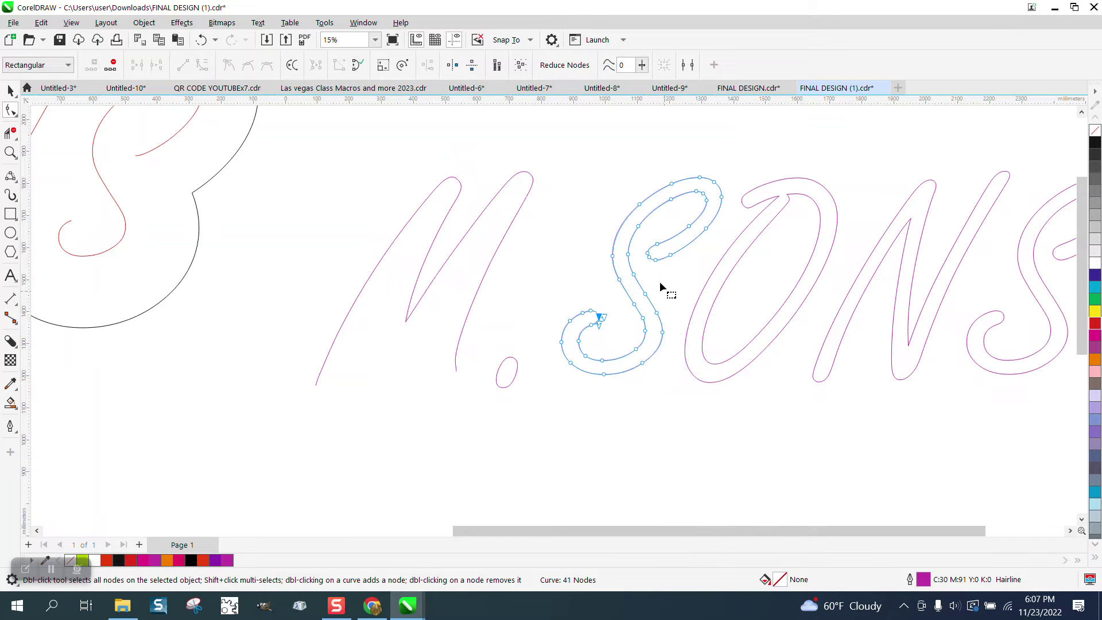
pyautogui.rightClick(651, 259)
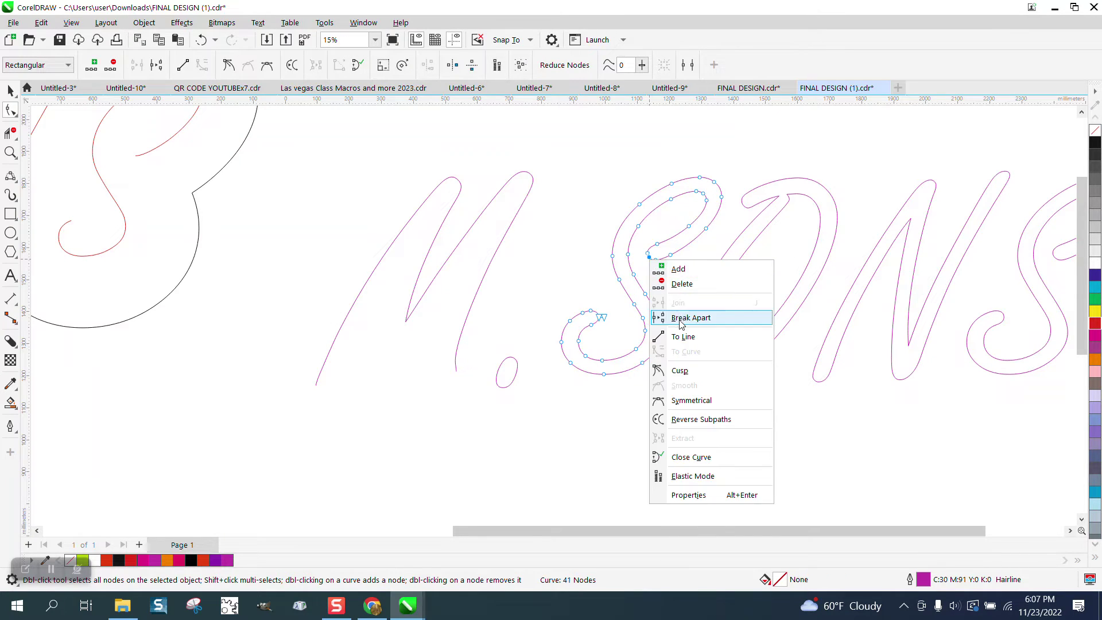
pyautogui.click(681, 318)
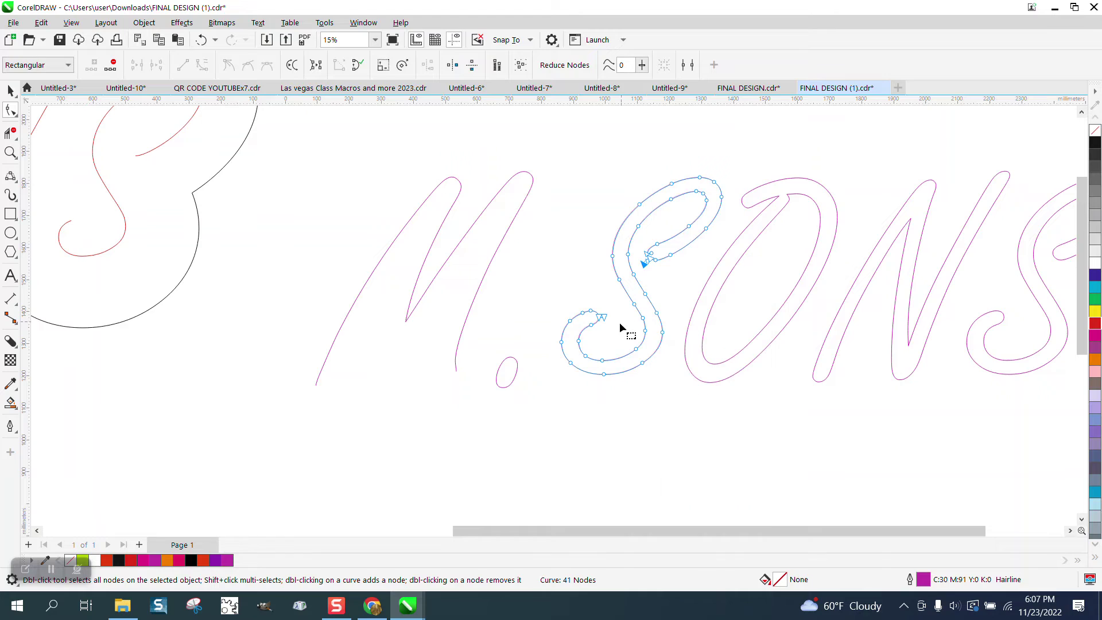
# Delete the side of the first S's outline that forms its inner upper loop and outer lower curve.
pyautogui.click(9, 133)
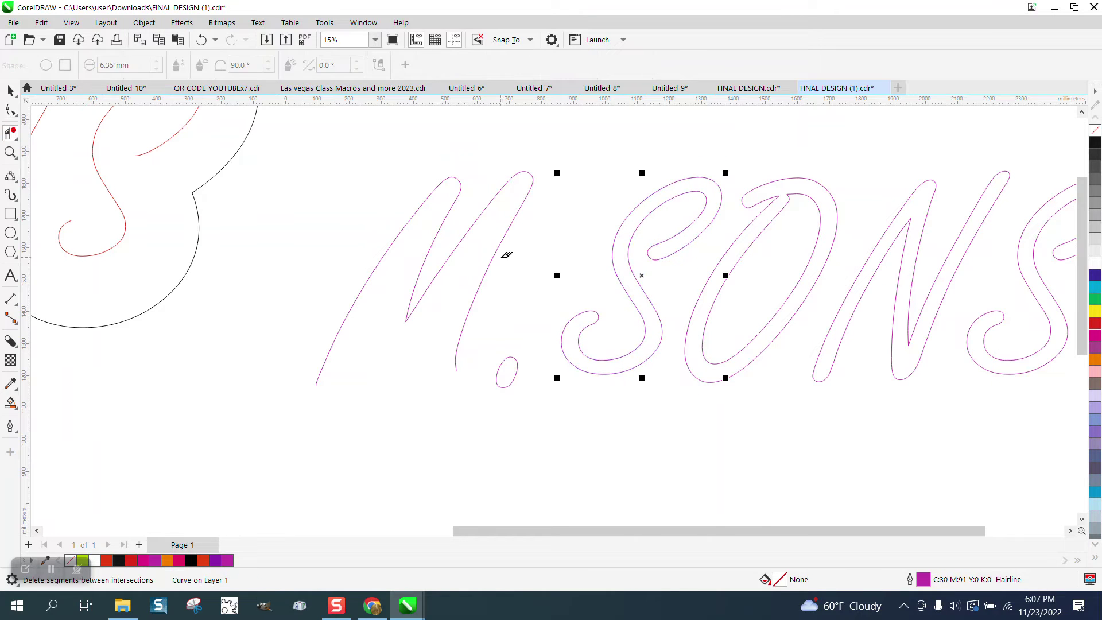
pyautogui.click(639, 303)
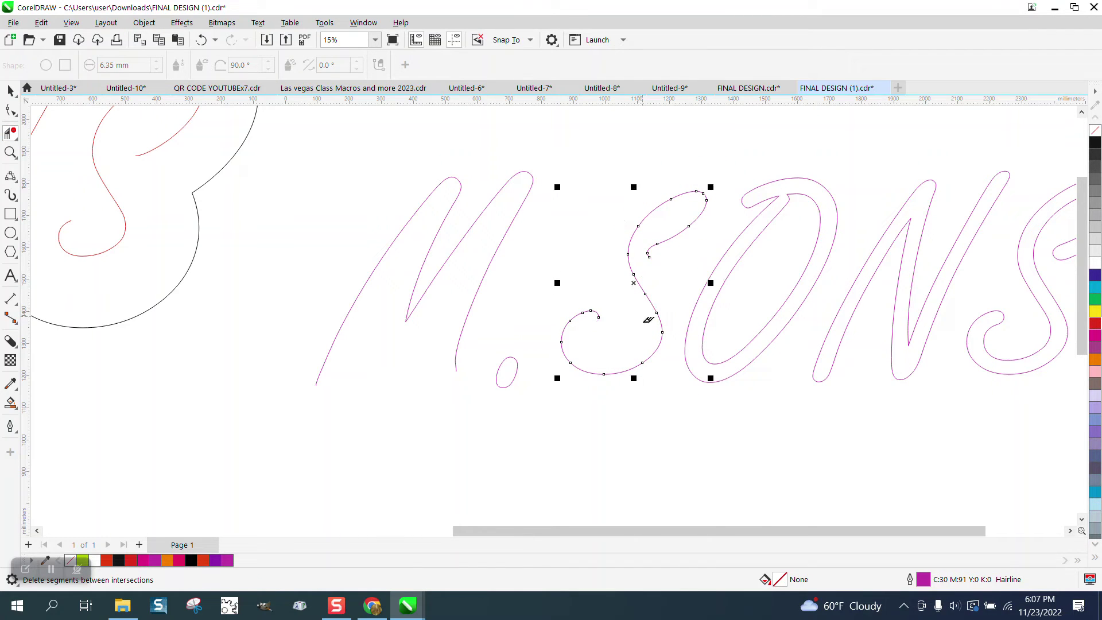
pyautogui.click(201, 39)
pyautogui.click(661, 322)
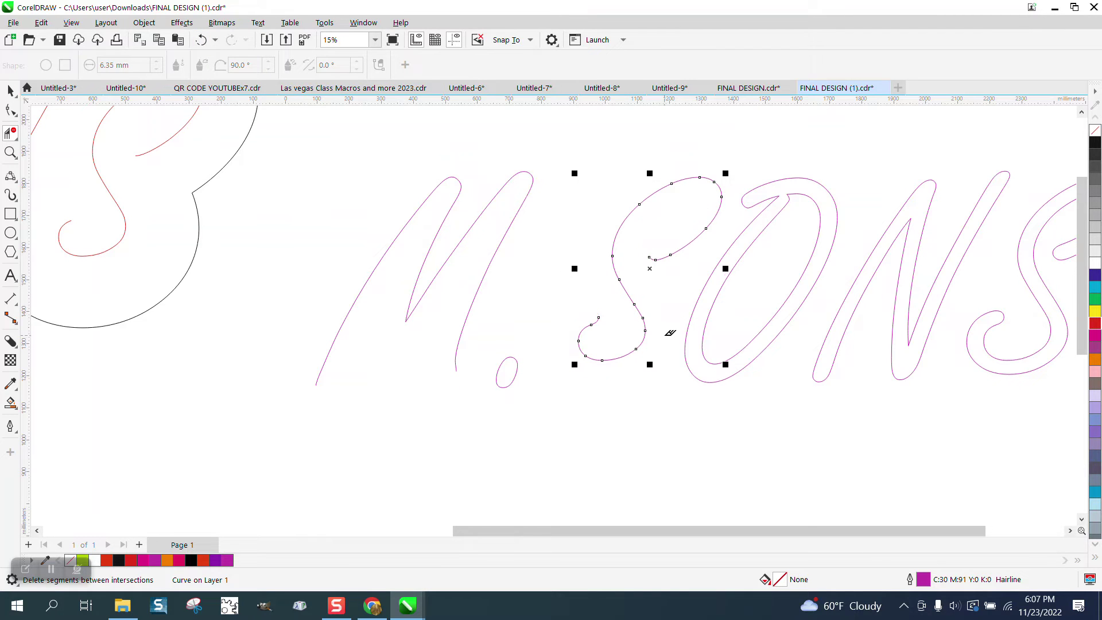
# Delete the leftover end node at the lower-left tip of the first S.
pyautogui.click(11, 152)
pyautogui.moveTo(583, 305); pyautogui.dragTo(718, 394)
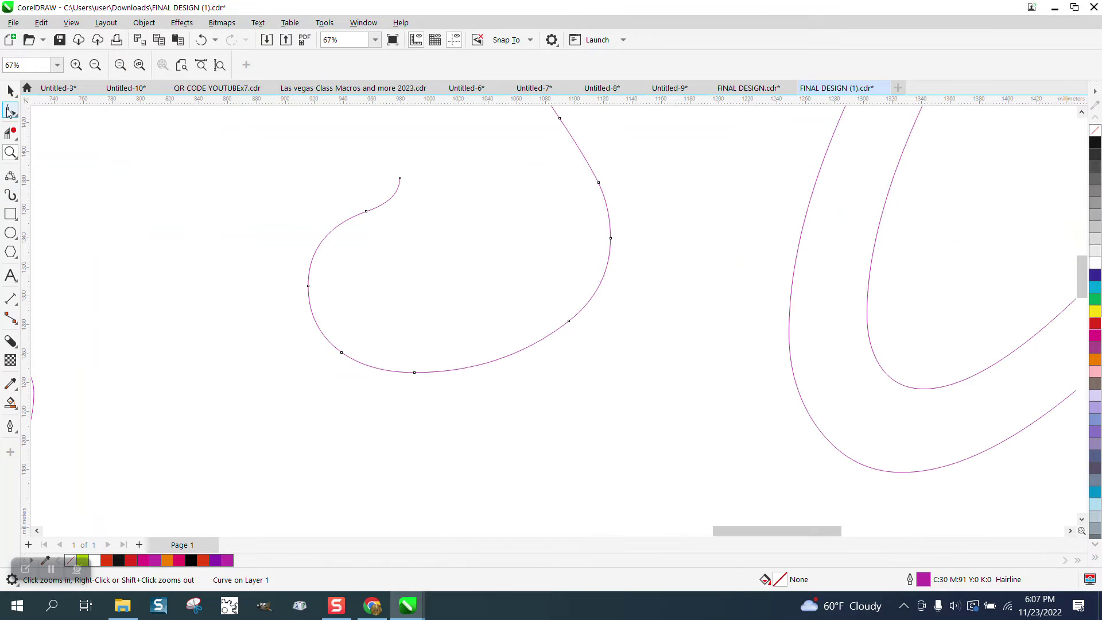
pyautogui.click(10, 109)
pyautogui.click(400, 178)
pyautogui.press('Delete')
pyautogui.scroll(-4, 414, 287)
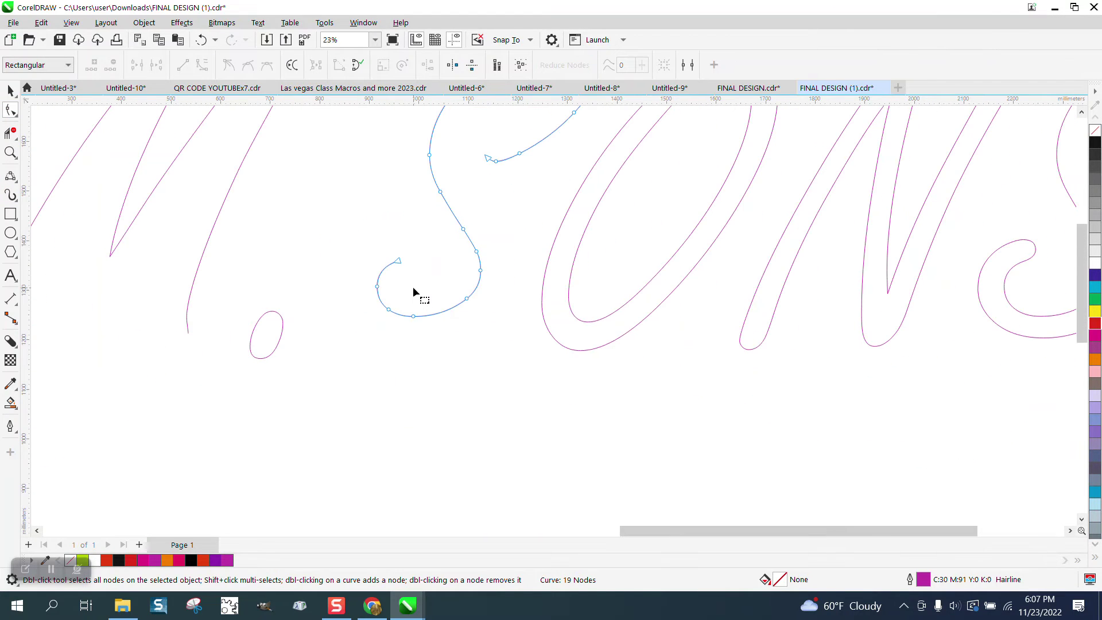
# Break the O's outer outline apart at the tip of its upper-left hook.
pyautogui.scroll(-1, 414, 291)
pyautogui.click(549, 236)
pyautogui.scroll(-2, 541, 296)
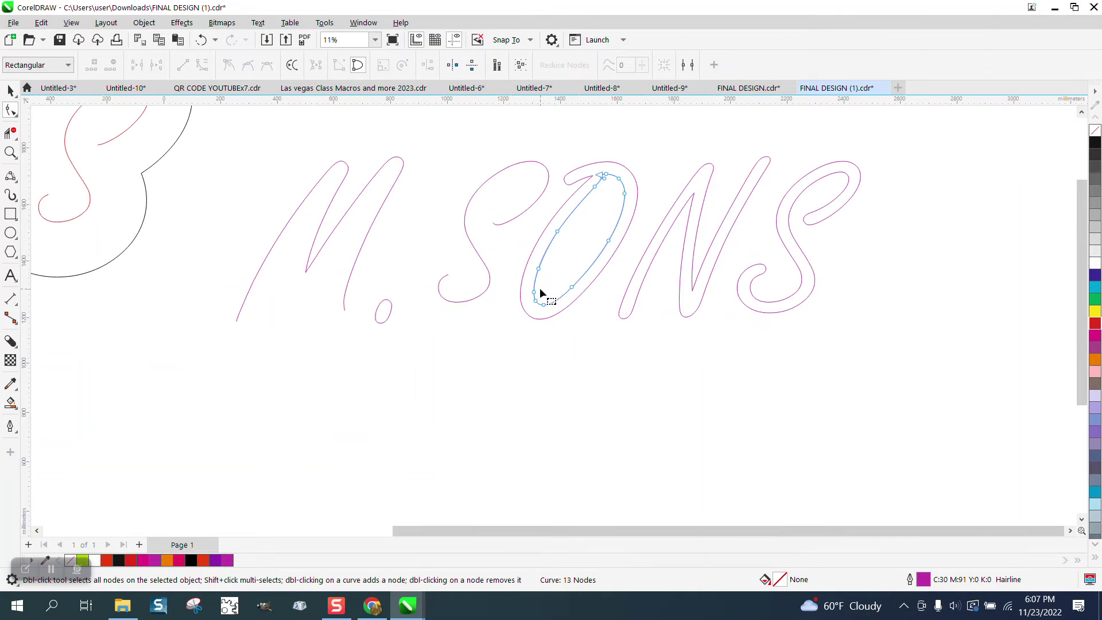
pyautogui.click(568, 184)
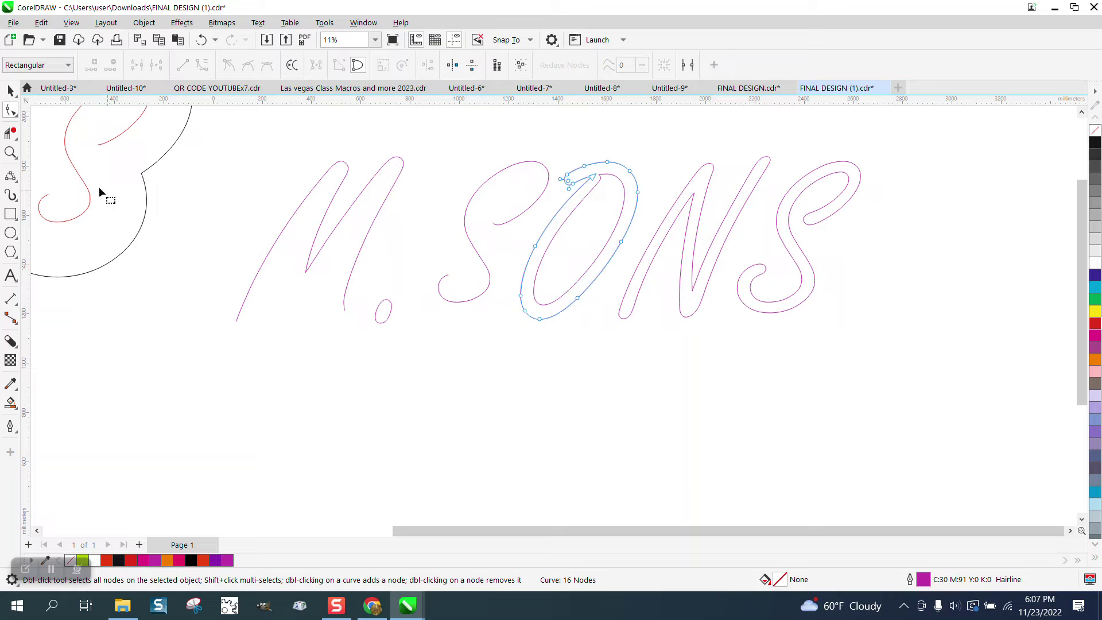
pyautogui.click(16, 148)
pyautogui.moveTo(522, 152); pyautogui.dragTo(836, 395)
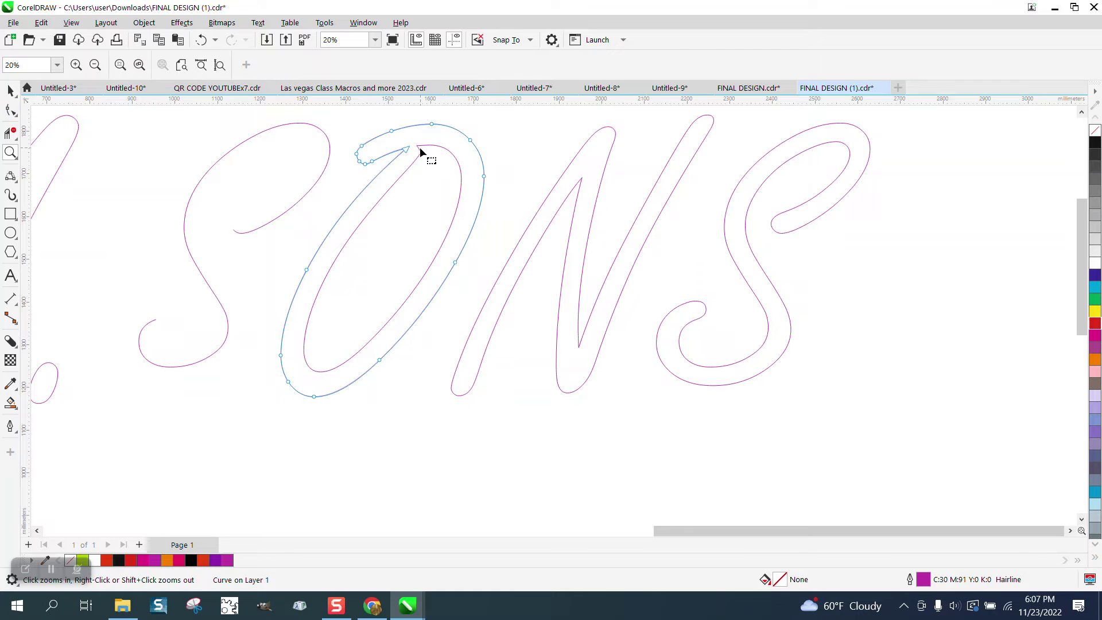
pyautogui.click(10, 111)
pyautogui.click(362, 164)
pyautogui.rightClick(362, 165)
pyautogui.click(424, 219)
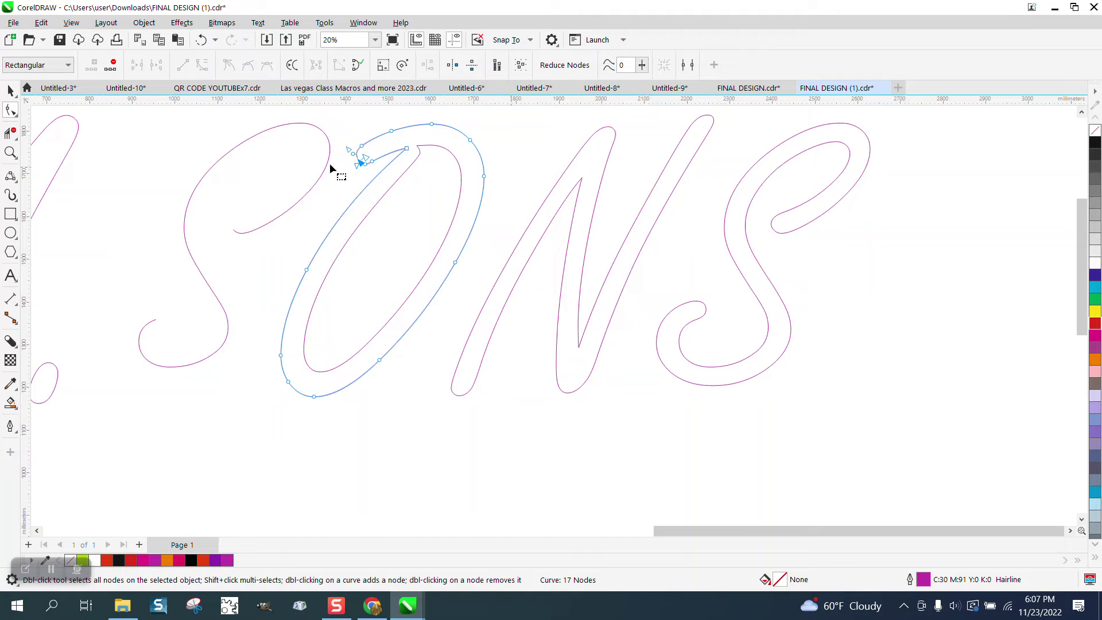
# Delete the O's inner loop with the virtual segment delete, keeping the outer outline.
pyautogui.click(10, 133)
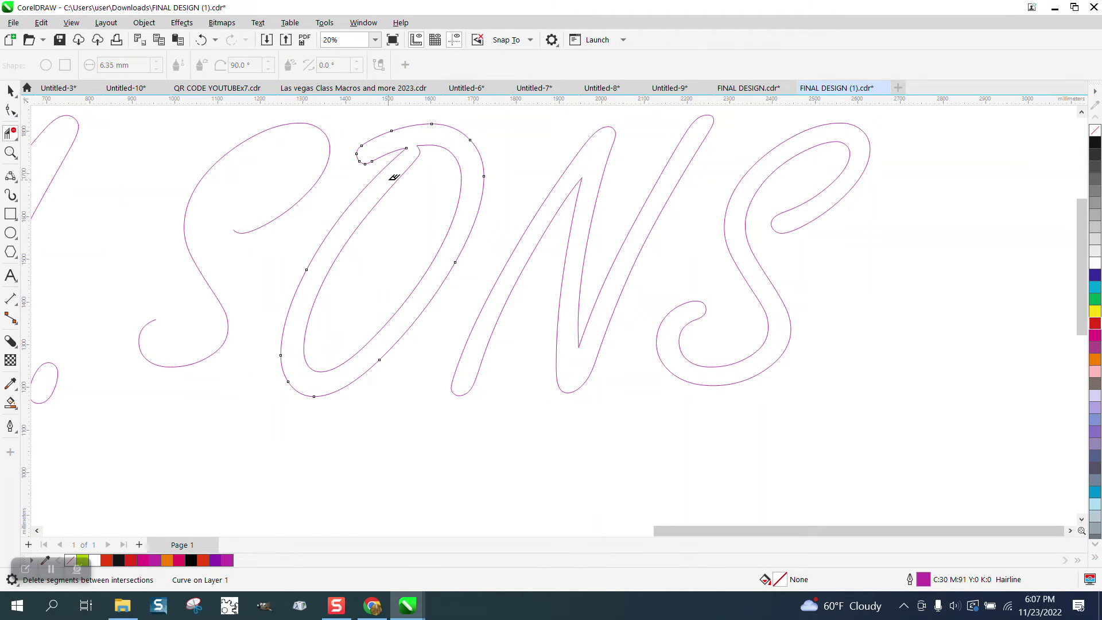
pyautogui.click(398, 183)
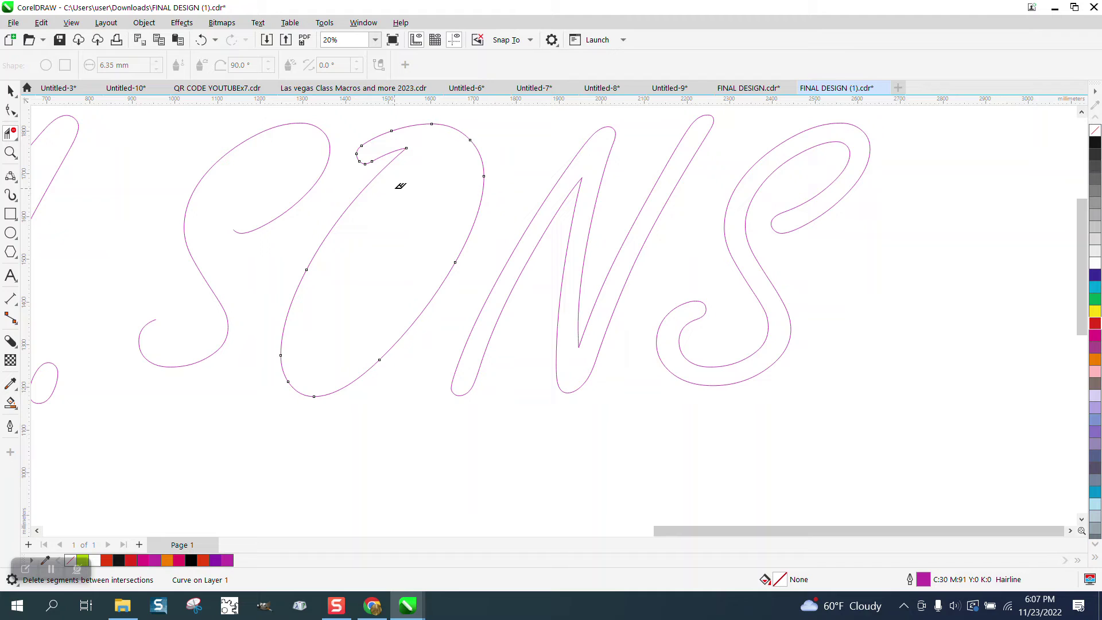
pyautogui.scroll(-2, 395, 187)
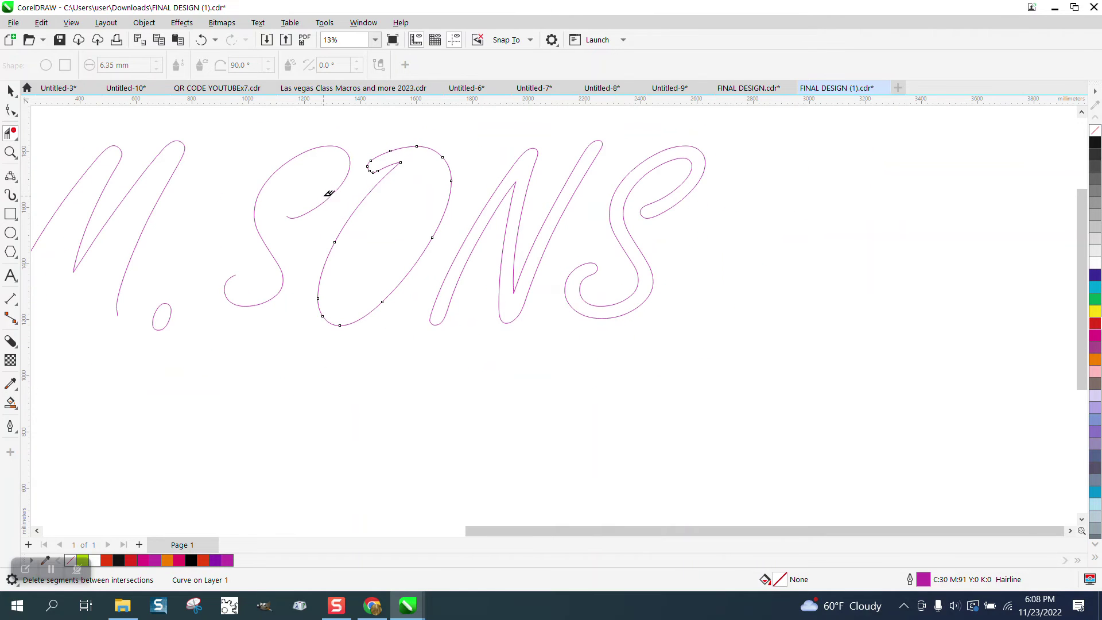
# Break the N's outline apart at the foot of its left leg.
pyautogui.click(10, 91)
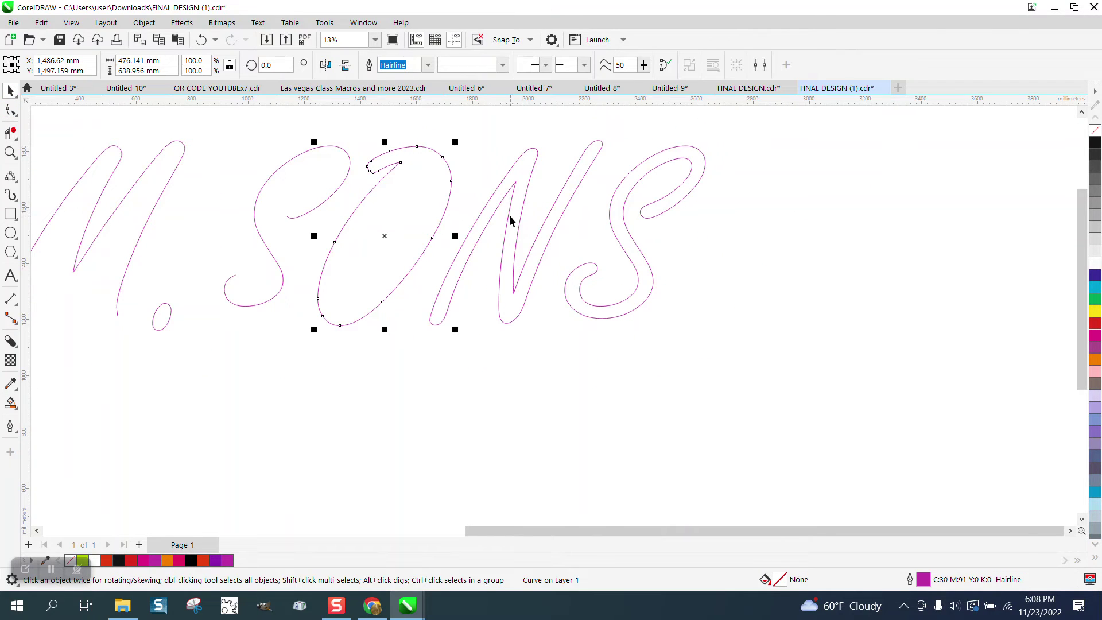
pyautogui.click(509, 221)
pyautogui.click(11, 111)
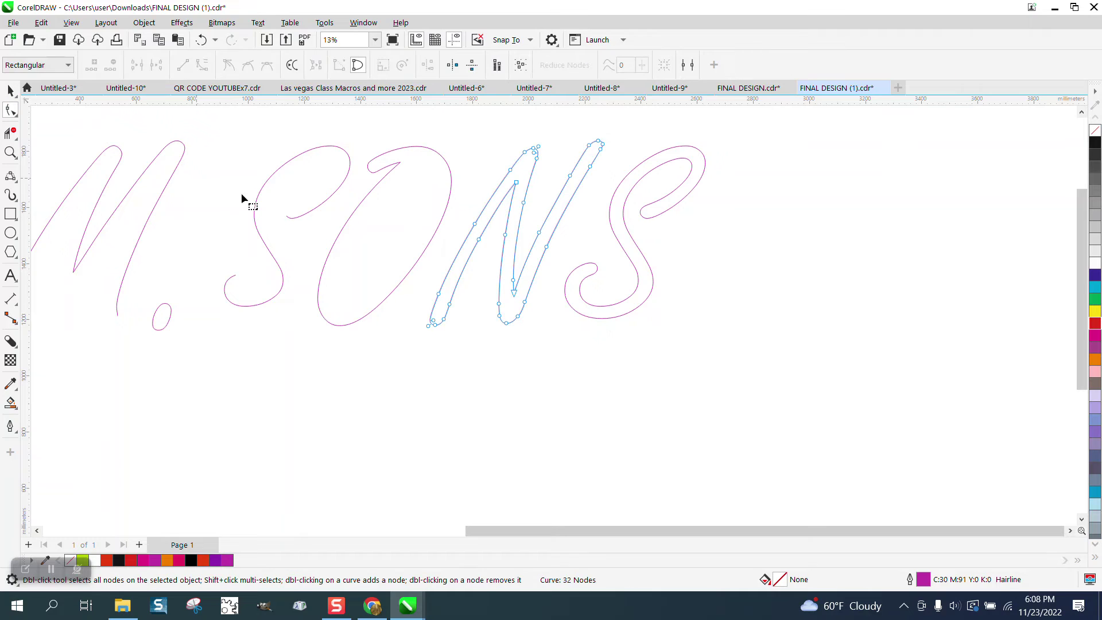
pyautogui.rightClick(435, 327)
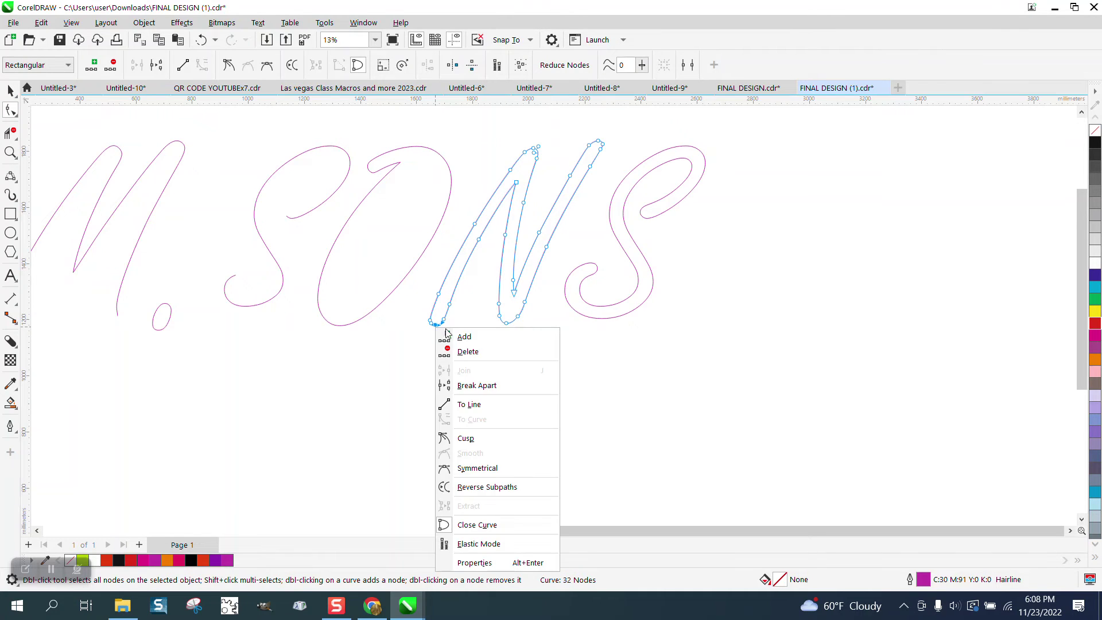
pyautogui.click(491, 387)
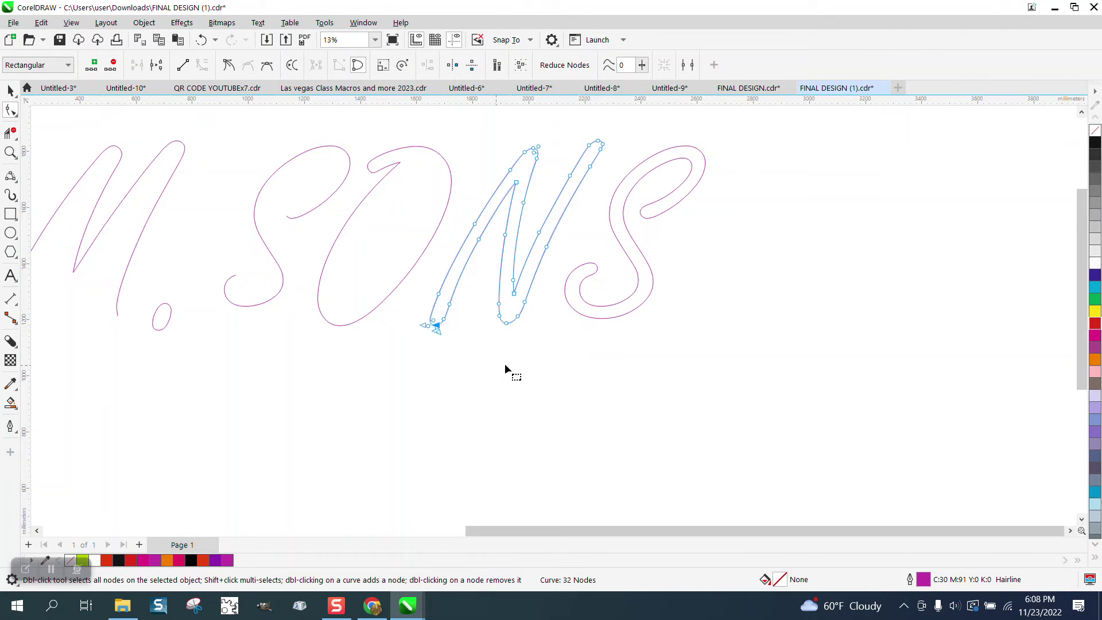
# Break the N's outline apart at the top of its right stroke and delete the lower-right side of the double outline.
pyautogui.click(599, 142)
pyautogui.rightClick(602, 146)
pyautogui.click(646, 201)
pyautogui.click(8, 134)
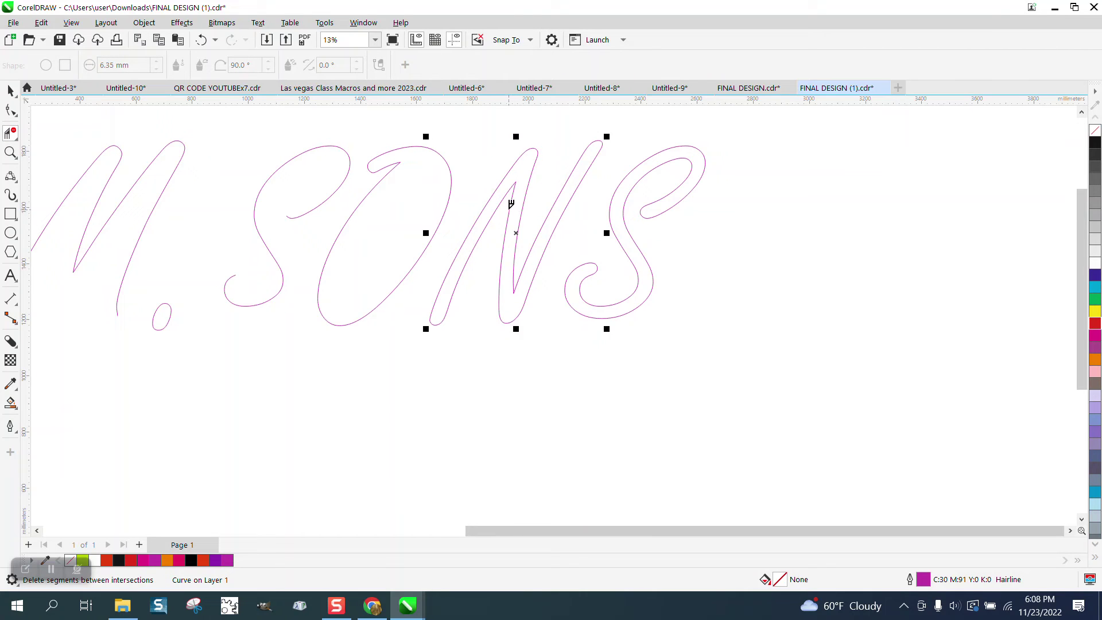
pyautogui.click(510, 211)
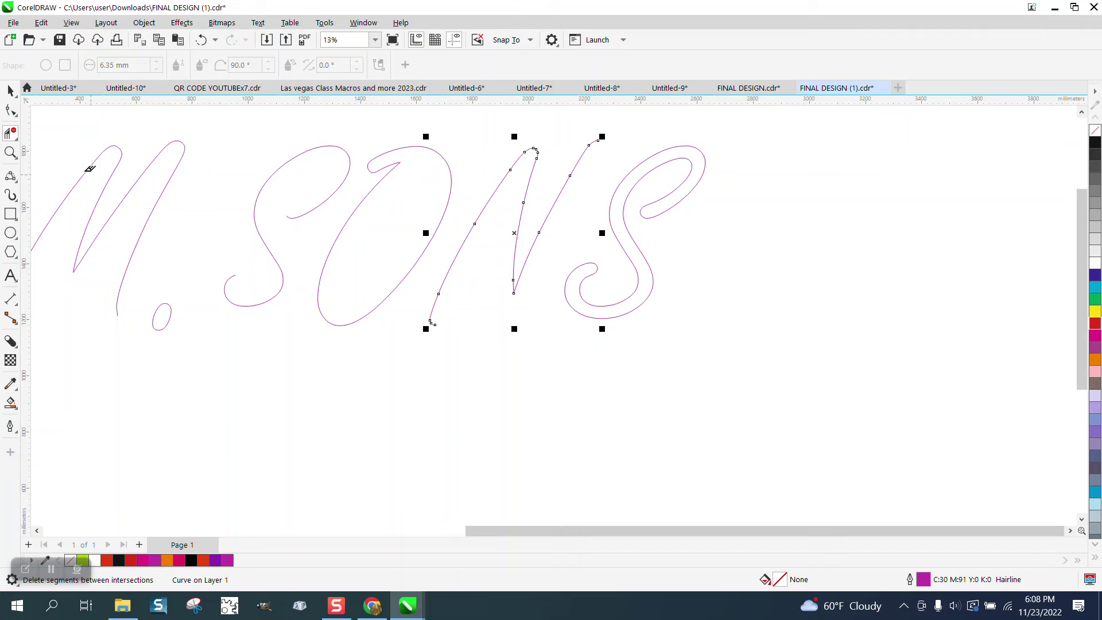
# Delete the leftover end nodes curling around the foot of the N's left leg and pull the remaining end node slightly downward.
pyautogui.click(10, 152)
pyautogui.click(522, 371)
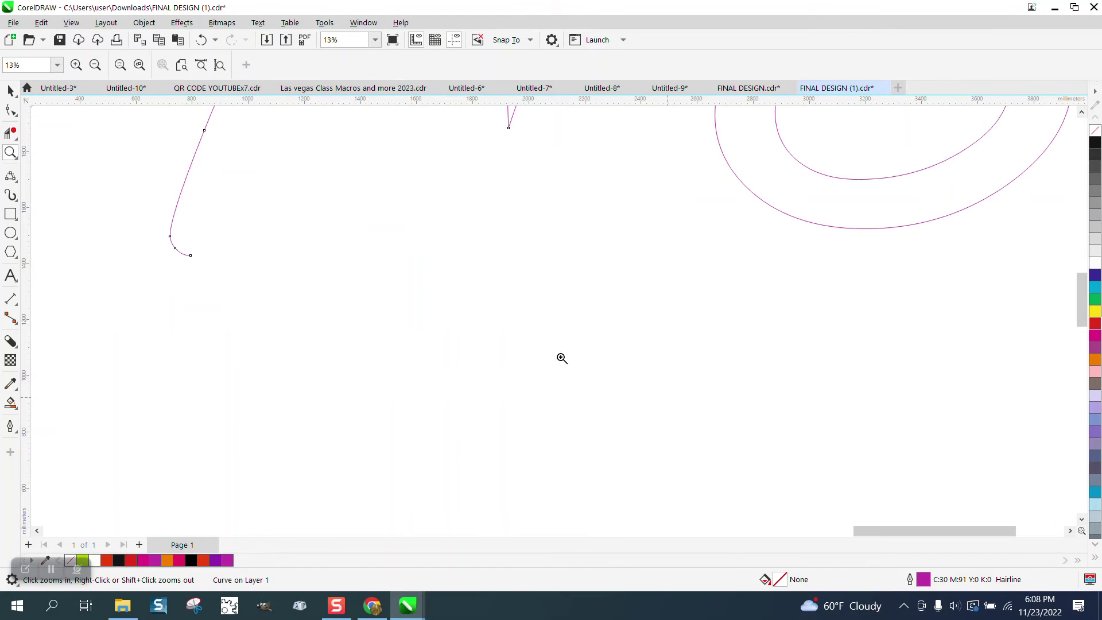
pyautogui.click(11, 109)
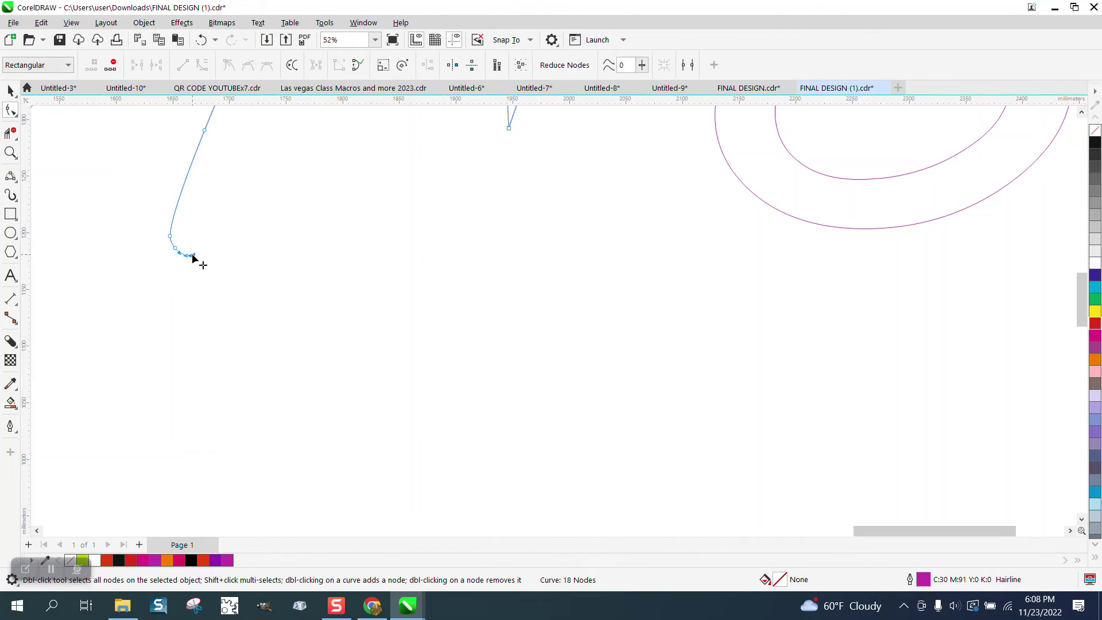
pyautogui.doubleClick(172, 253)
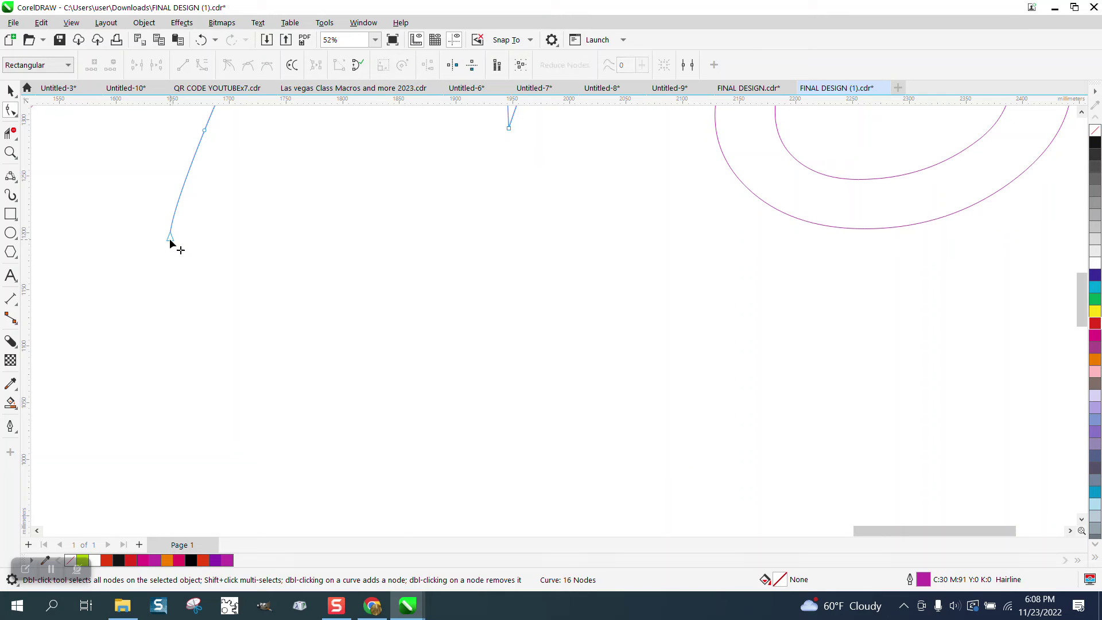
pyautogui.moveTo(170, 239); pyautogui.dragTo(164, 268)
# Delete the leftover end node at the top of the N's right stroke.
pyautogui.scroll(-1, 323, 325)
pyautogui.scroll(-1, 323, 325)
pyautogui.doubleClick(438, 157)
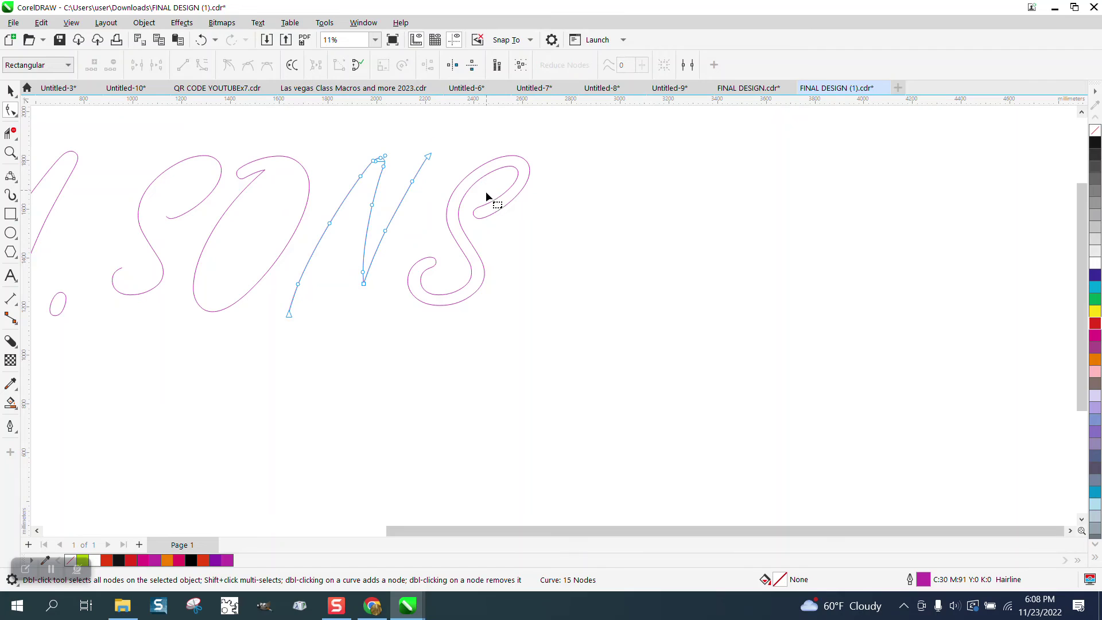
# Place a copy of the single-line first S over the double-outline last S.
pyautogui.click(11, 90)
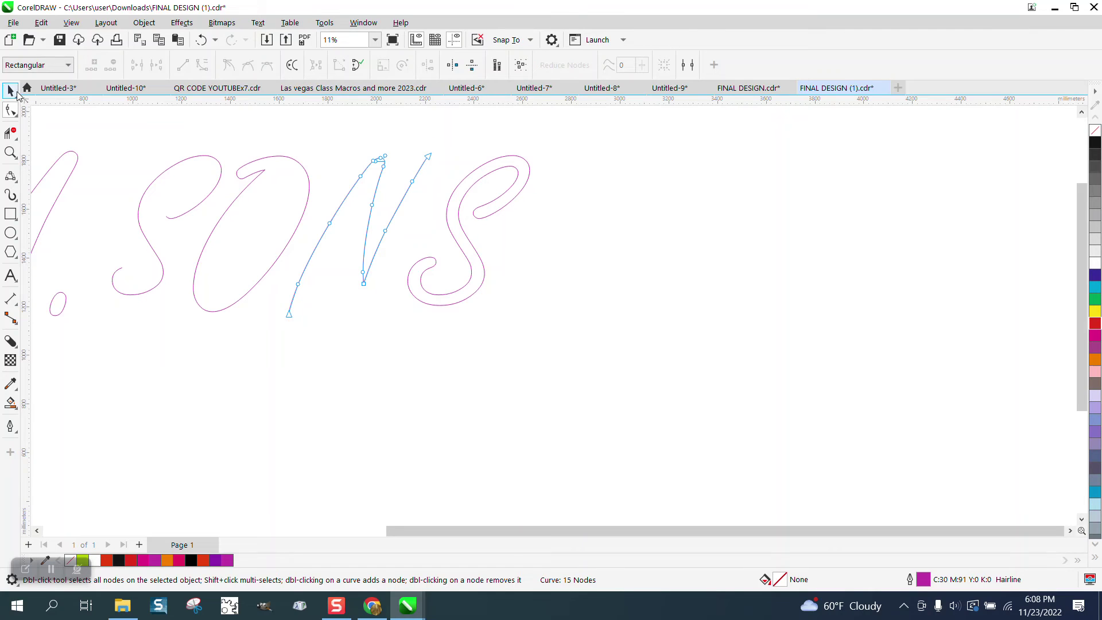
pyautogui.click(517, 188)
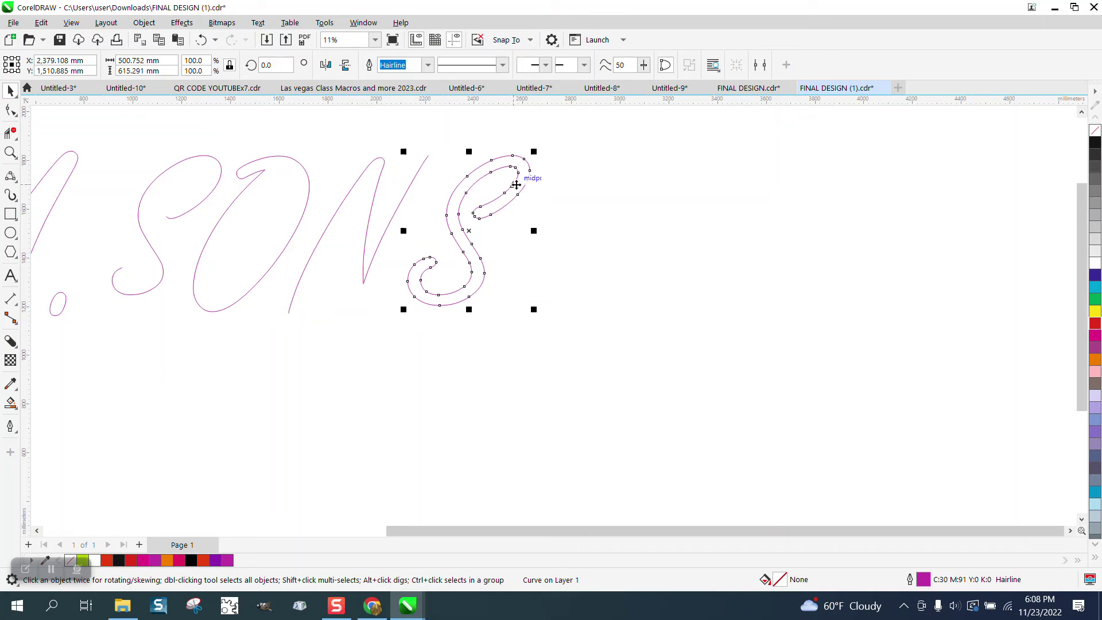
pyautogui.click(203, 201)
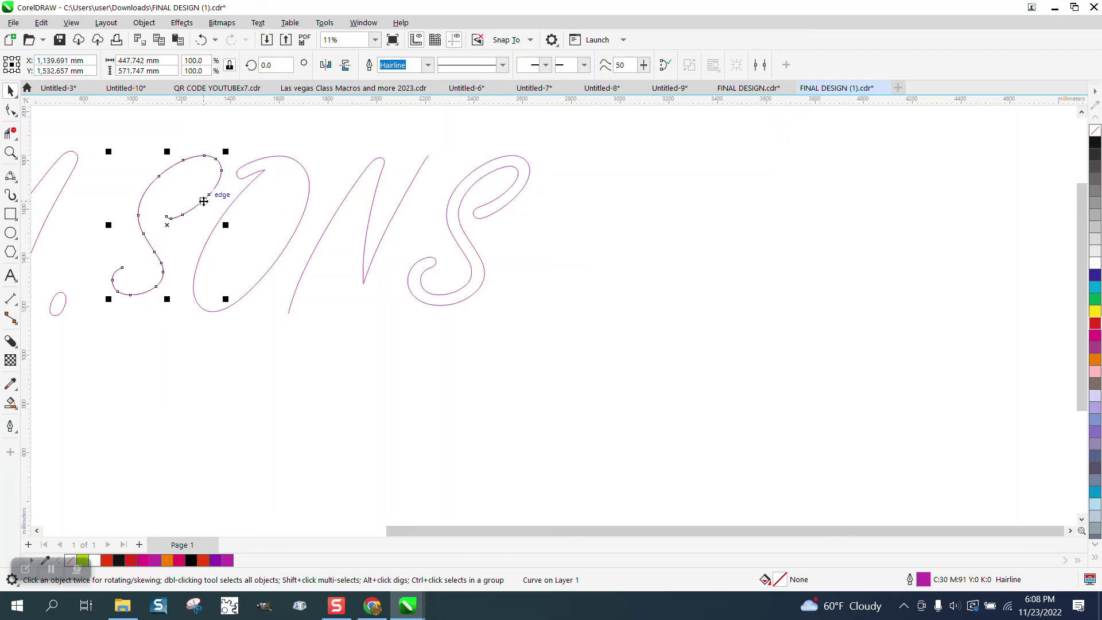
pyautogui.moveTo(168, 226); pyautogui.dragTo(475, 232)
# Delete the original double-outline last S, keeping the single-line copy in its place.
pyautogui.click(498, 204)
pyautogui.click(495, 202)
pyautogui.press('Delete')
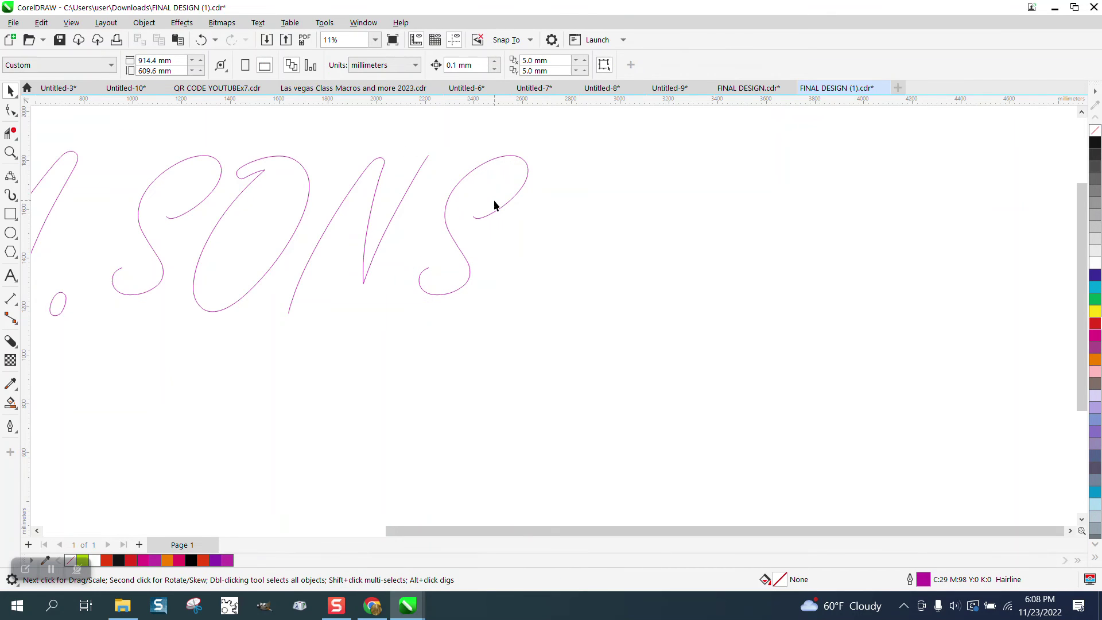
# Select all the purple M.SONS lettering and set its outline width to 10.0 mm.
pyautogui.scroll(-5, 419, 342)
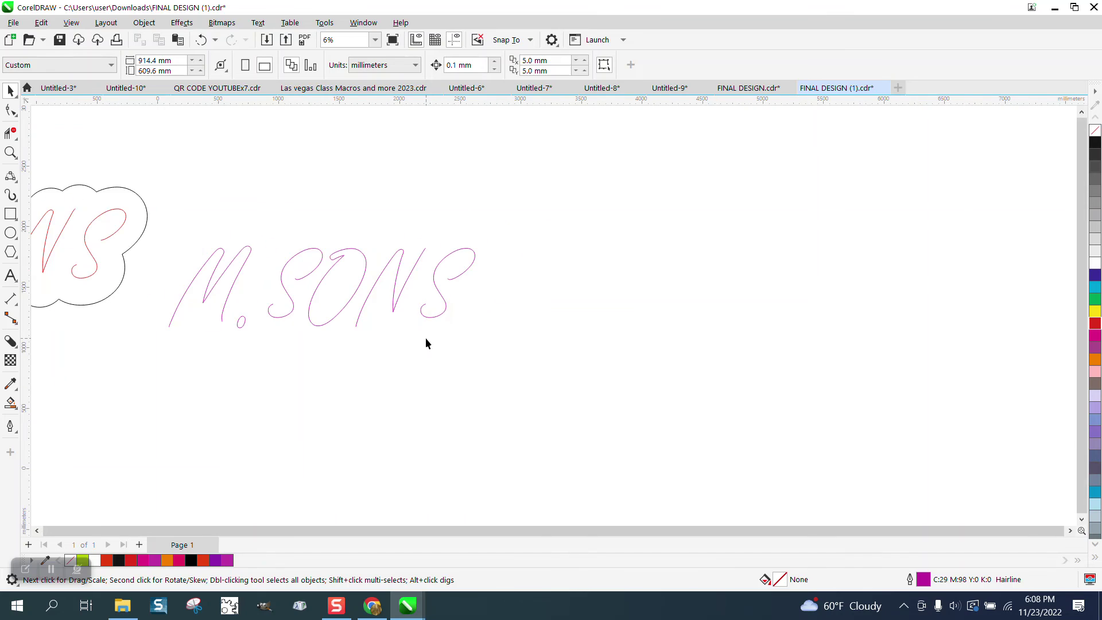
pyautogui.click(10, 153)
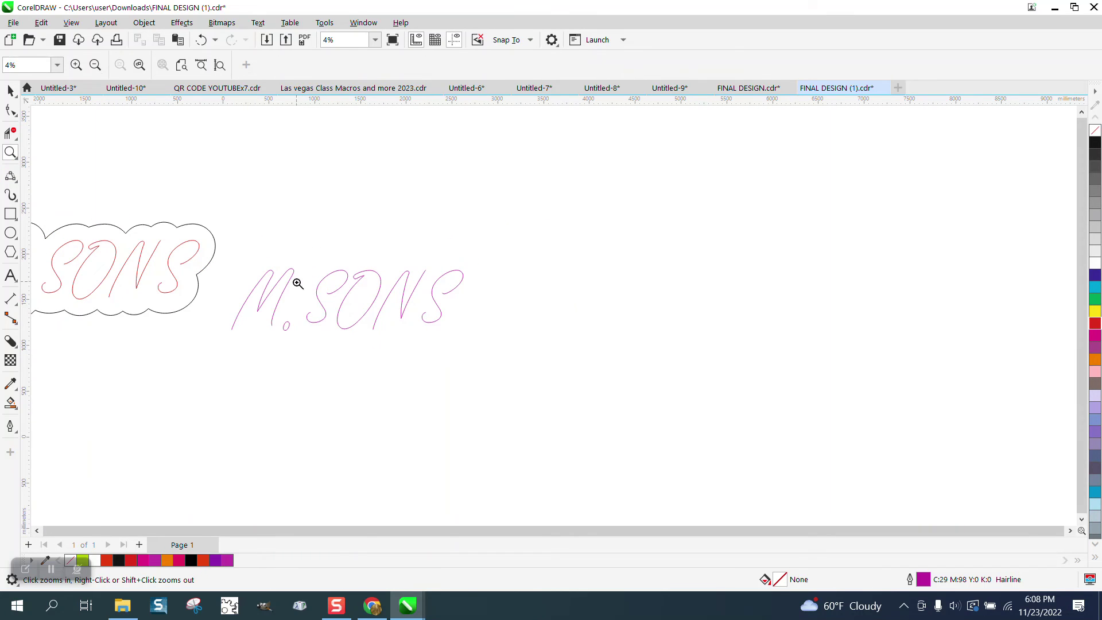
pyautogui.moveTo(221, 249); pyautogui.dragTo(586, 407)
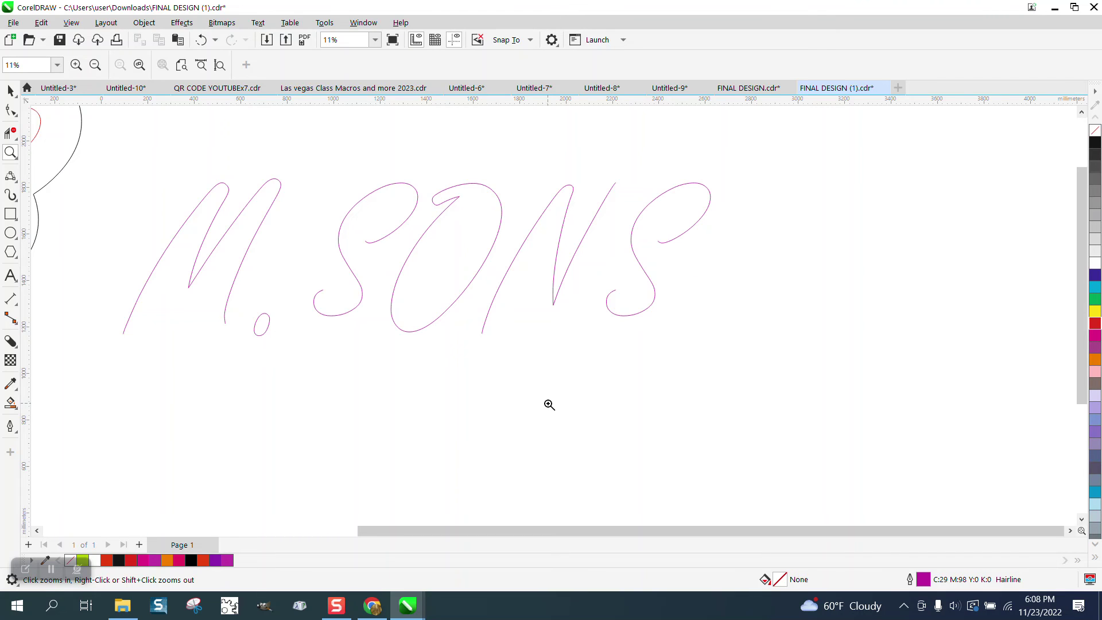
pyautogui.rightClick(549, 405)
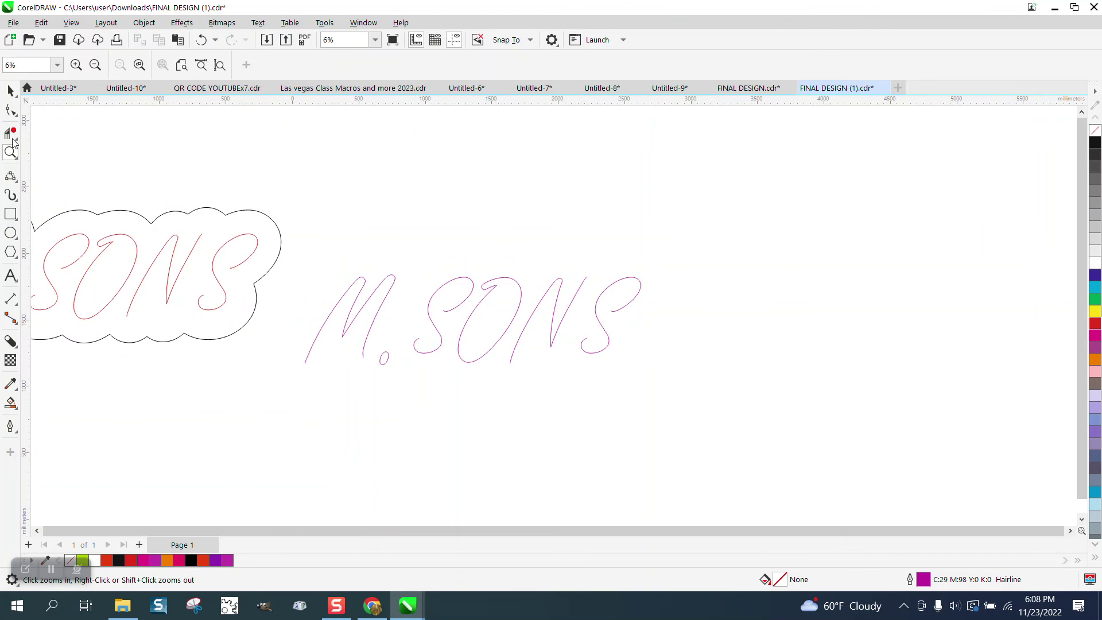
pyautogui.click(10, 91)
pyautogui.moveTo(588, 379); pyautogui.dragTo(726, 405)
pyautogui.click(559, 65)
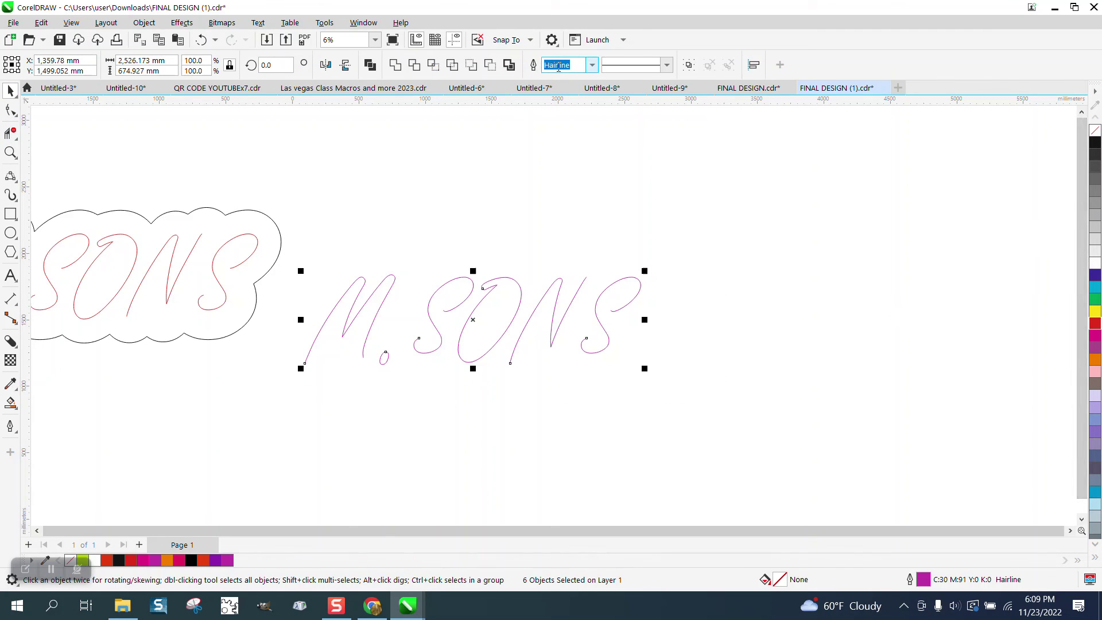
pyautogui.click(591, 67)
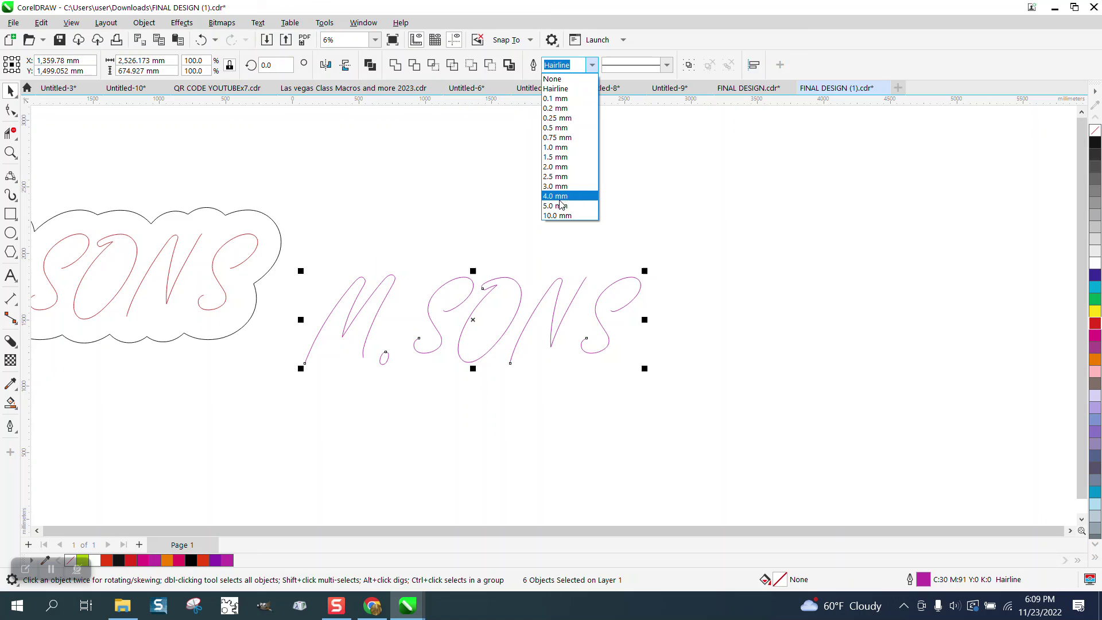
pyautogui.click(560, 216)
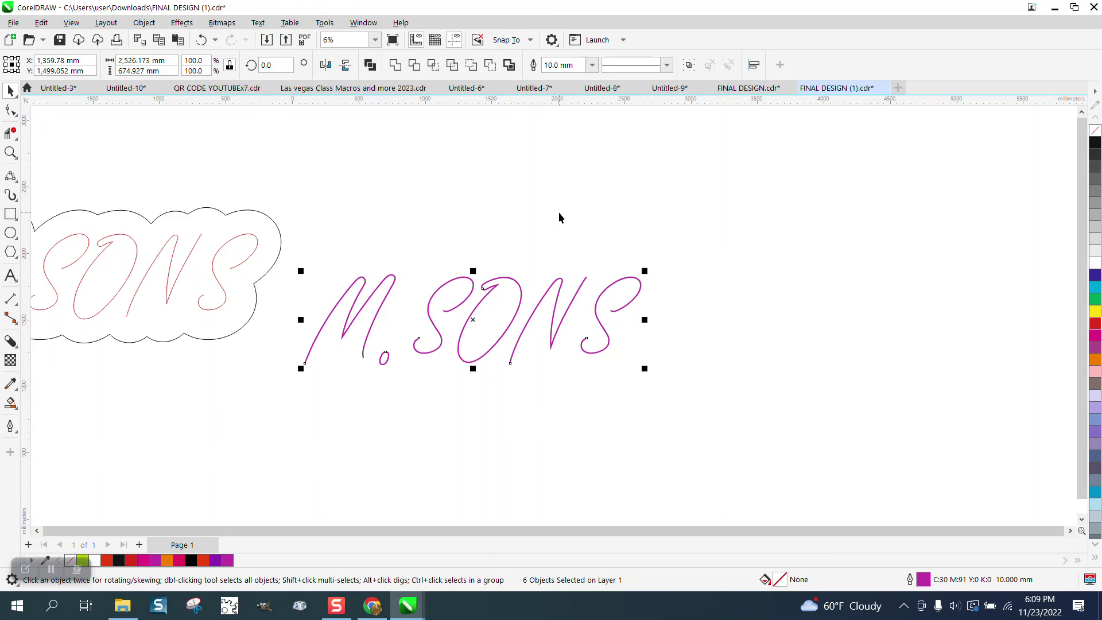
pyautogui.click(690, 251)
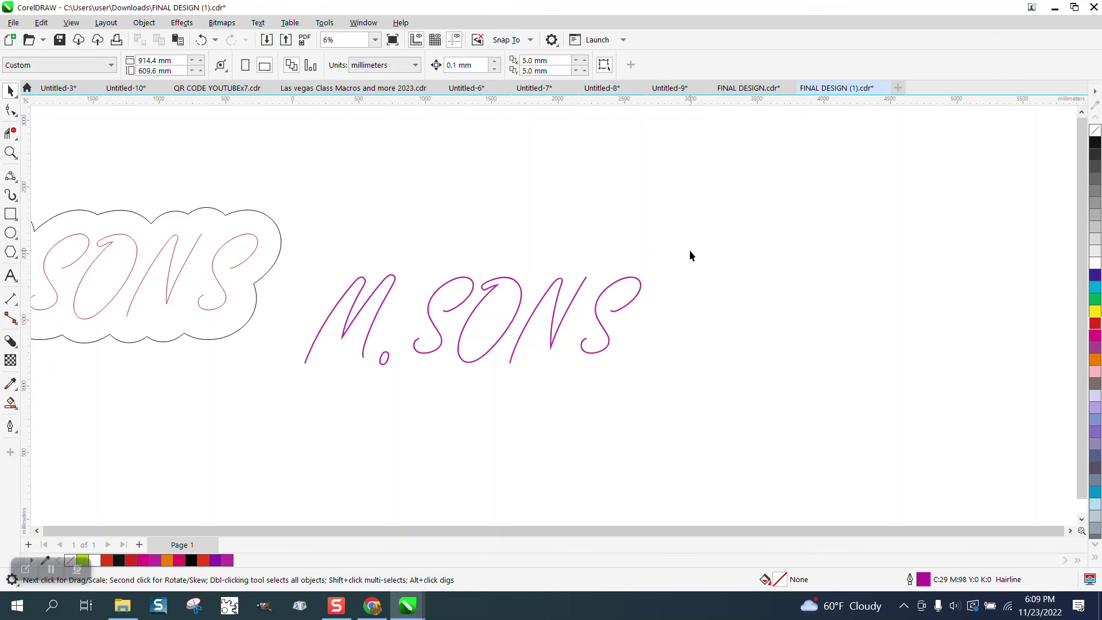